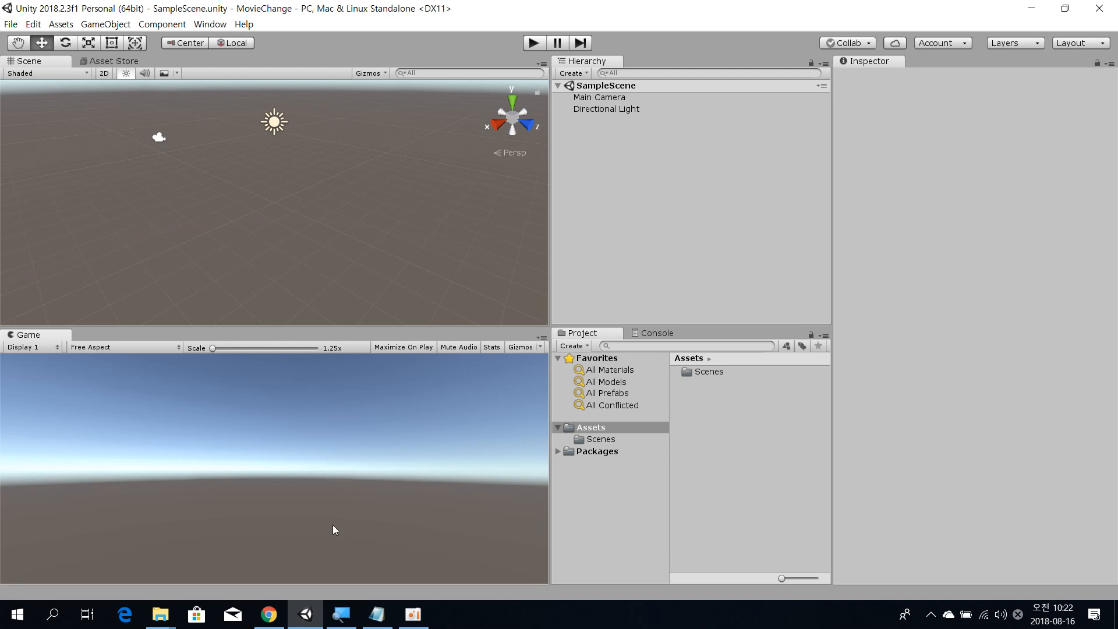
- Open MovieChange.unitypackage from File Explorer's recent files and import all of its assets into the Unity project
mouse_move(160, 615)
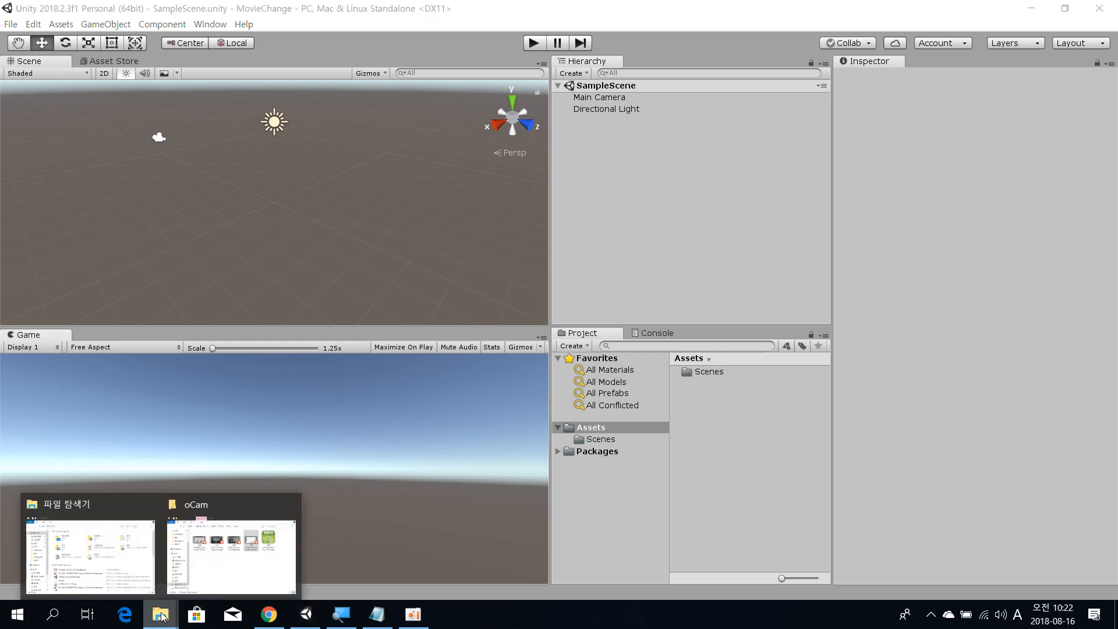
left_click(140, 572)
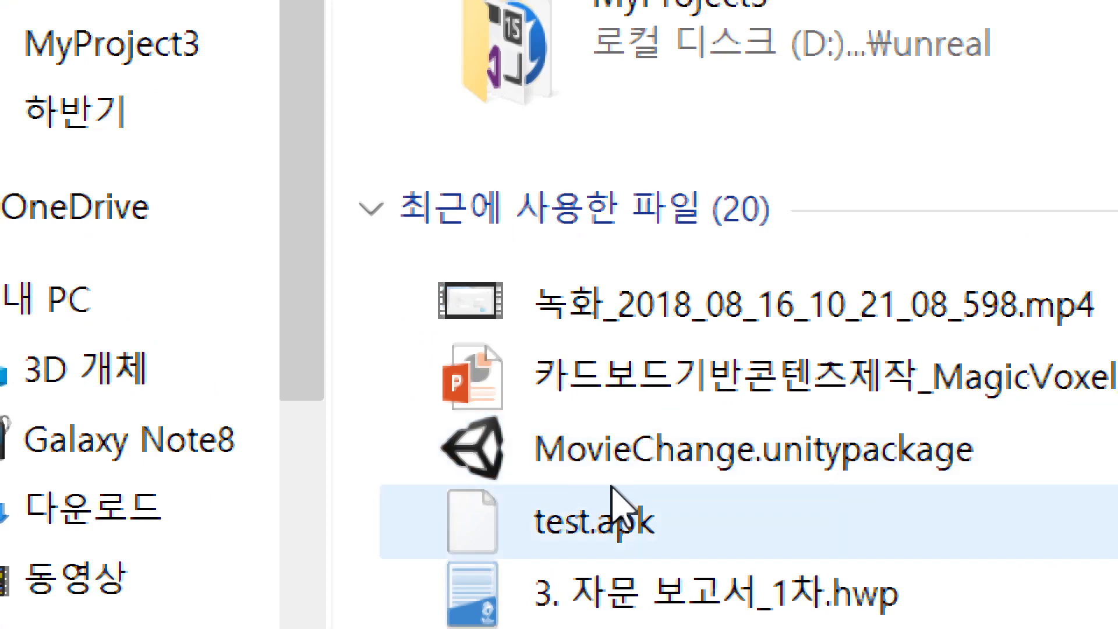
left_click(640, 455)
double_click(639, 453)
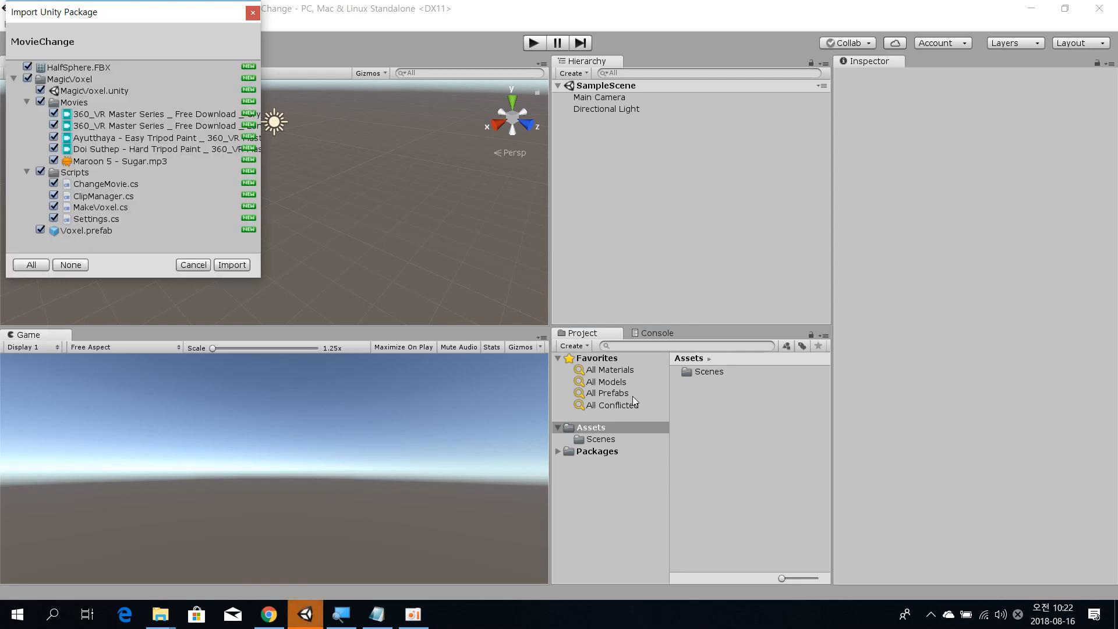
left_click(232, 265)
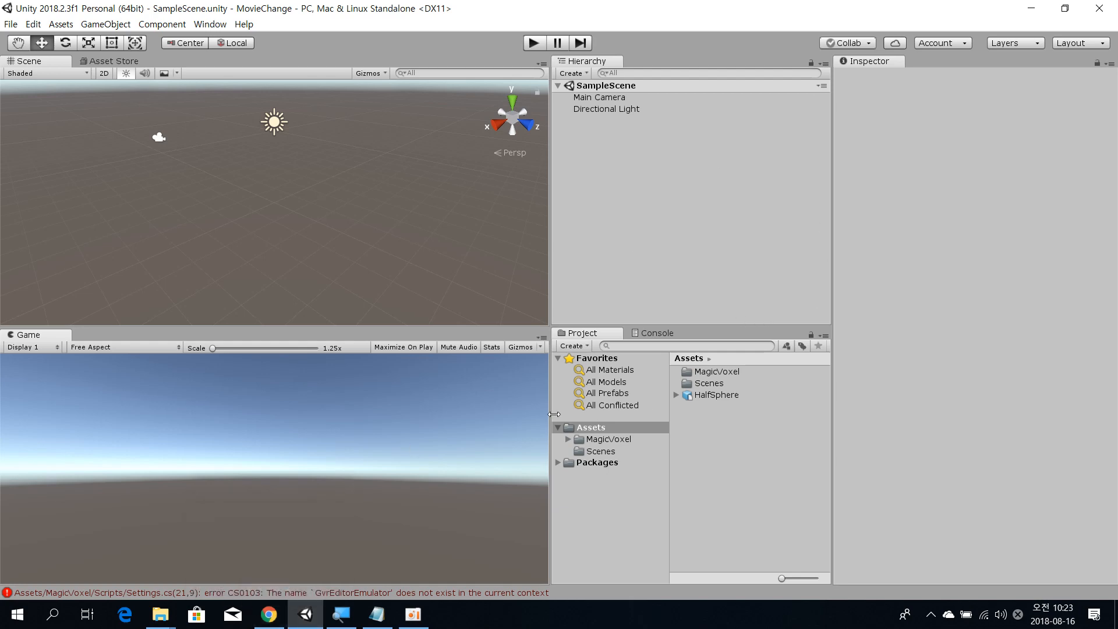
- Switch to Chrome, close the two Google URL Shortener tabs, and enter gvr as the Google search text
left_click(268, 615)
left_click(693, 140)
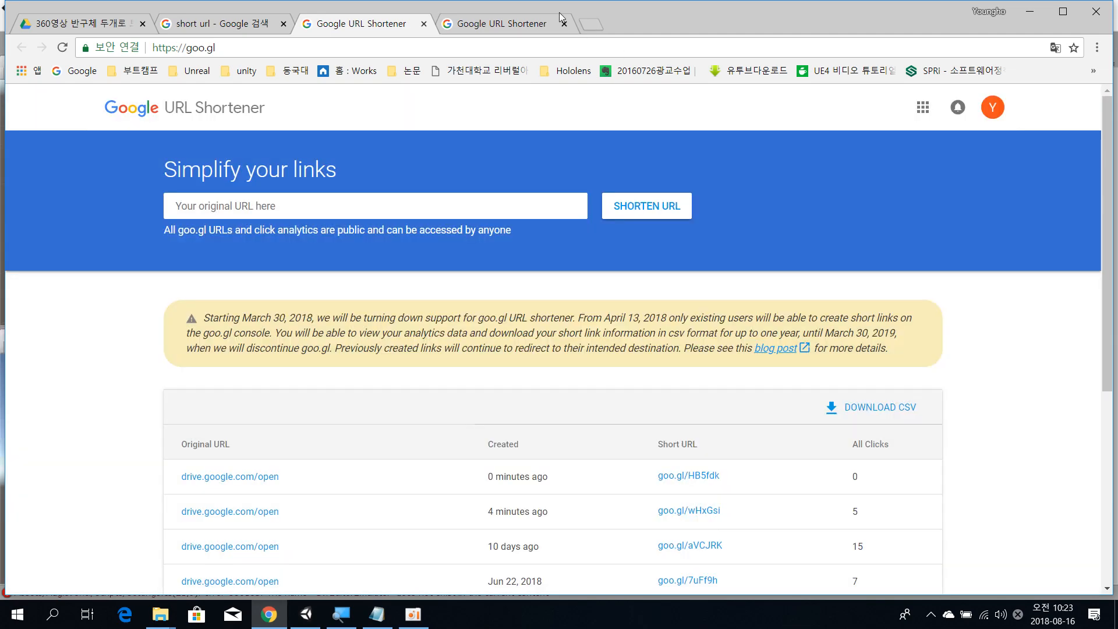
left_click(564, 27)
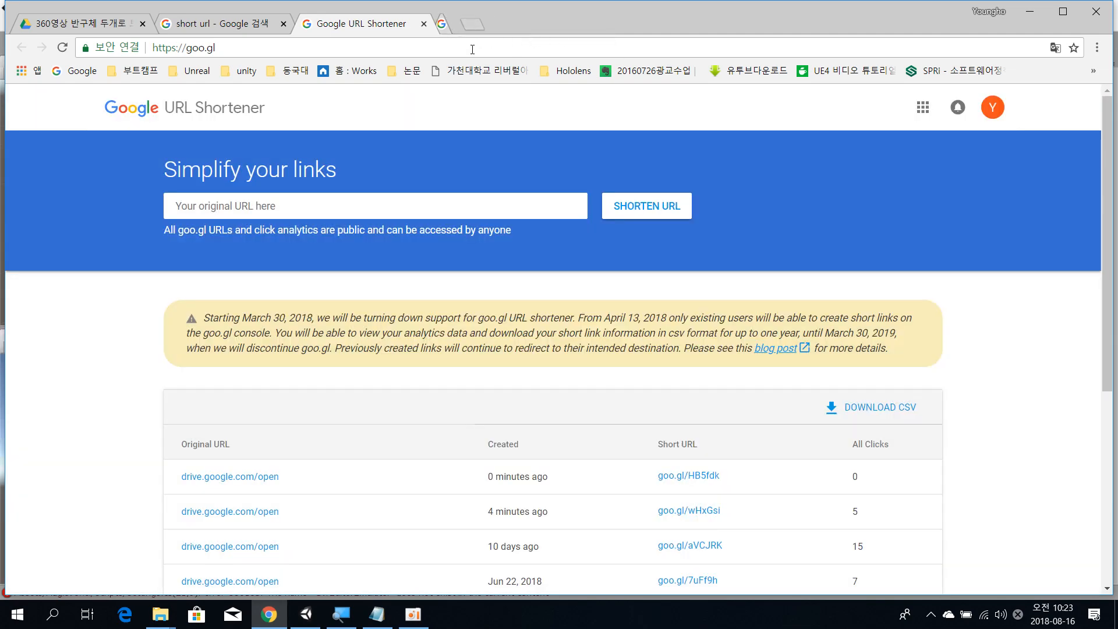
left_click(421, 48)
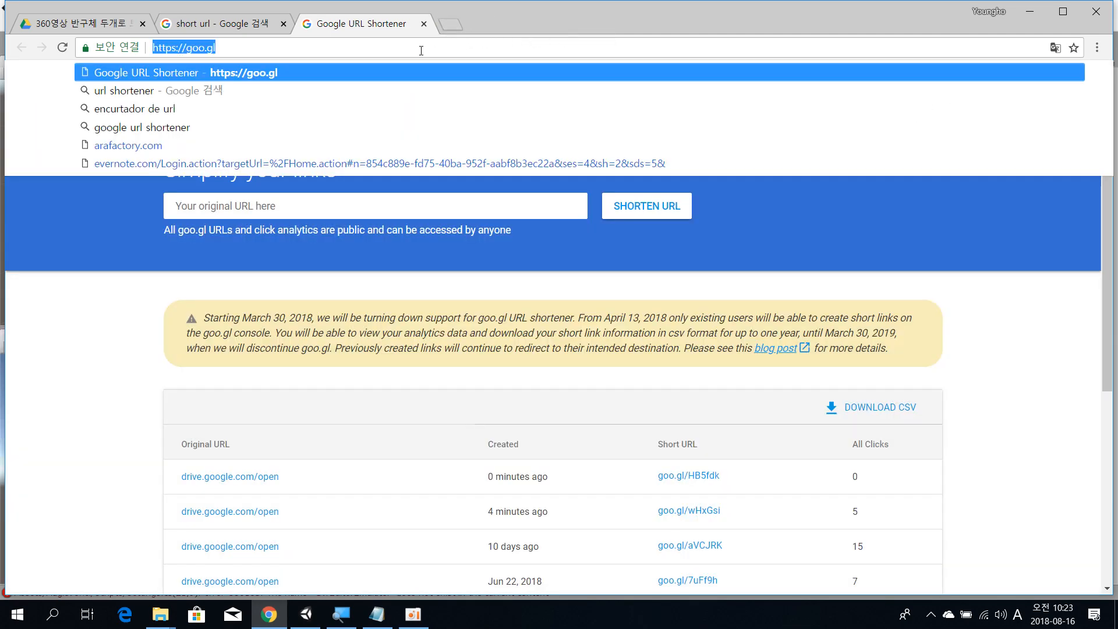
left_click(424, 24)
left_click_drag(192, 117, 80, 132)
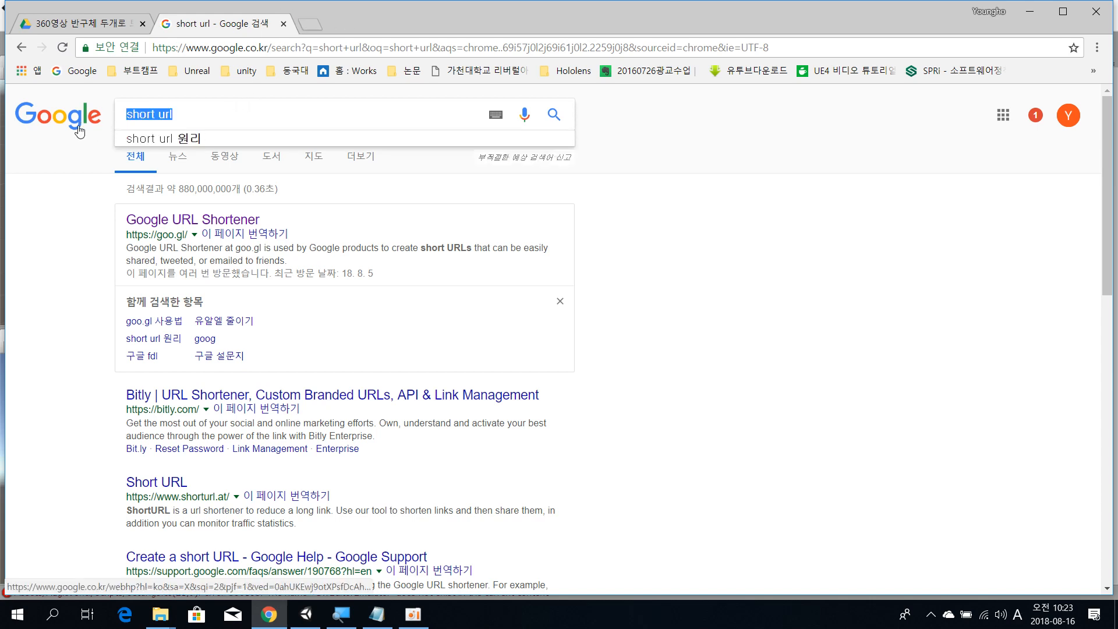
type("gvr")
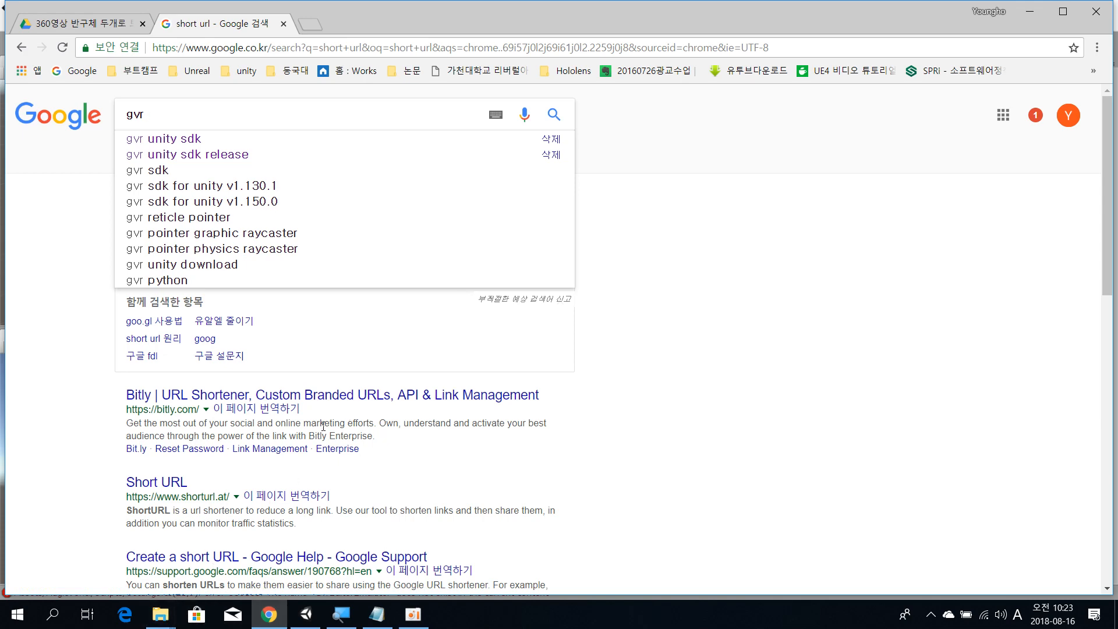
- Open 카드보드기반콘텐츠제작_MagicVoxel_MovieChange.pptx from File Explorer's recent files and dismiss the Office activation wizard
key("super")
key("super")
key("super+e")
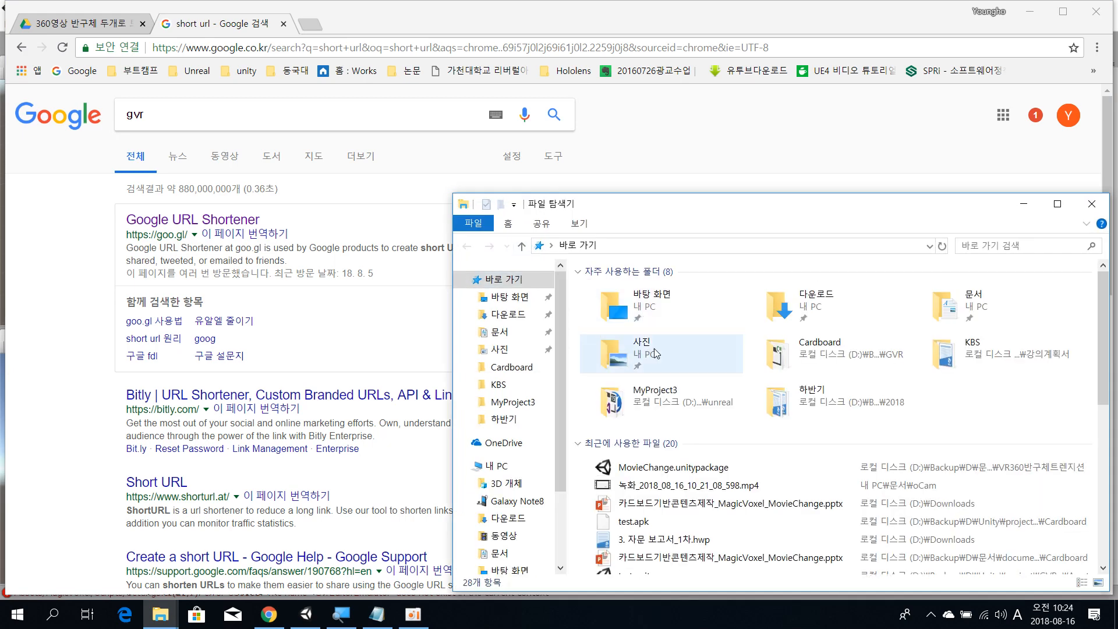
double_click(660, 505)
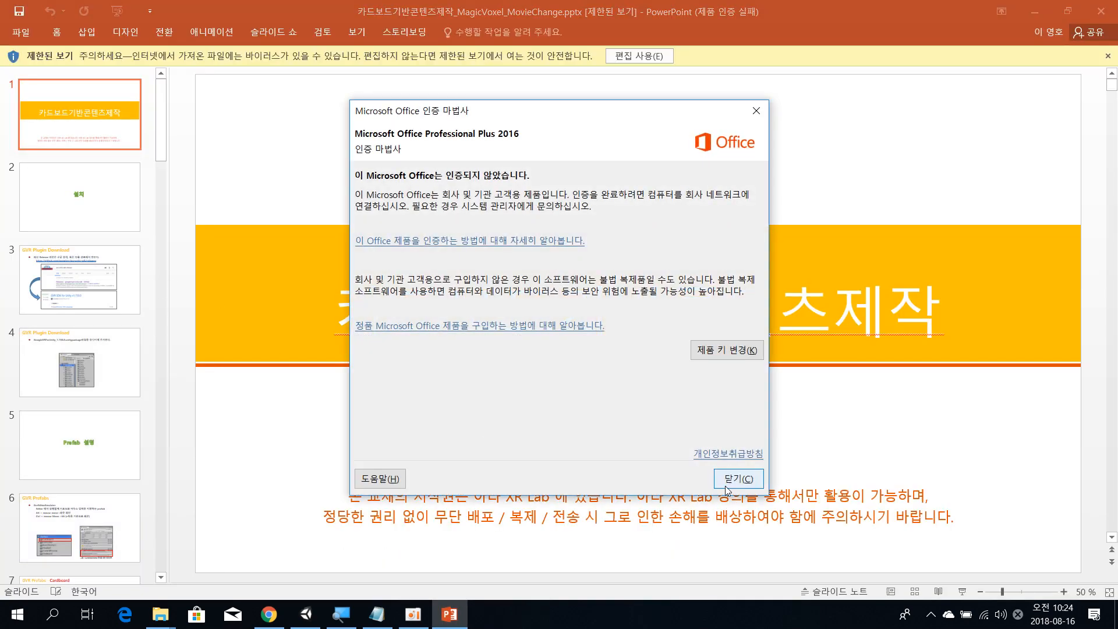
left_click(739, 483)
- Enable editing of the presentation and copy the gvr-unity-sdk releases URL from the GVR Plugin Download slide 3
left_click(130, 248)
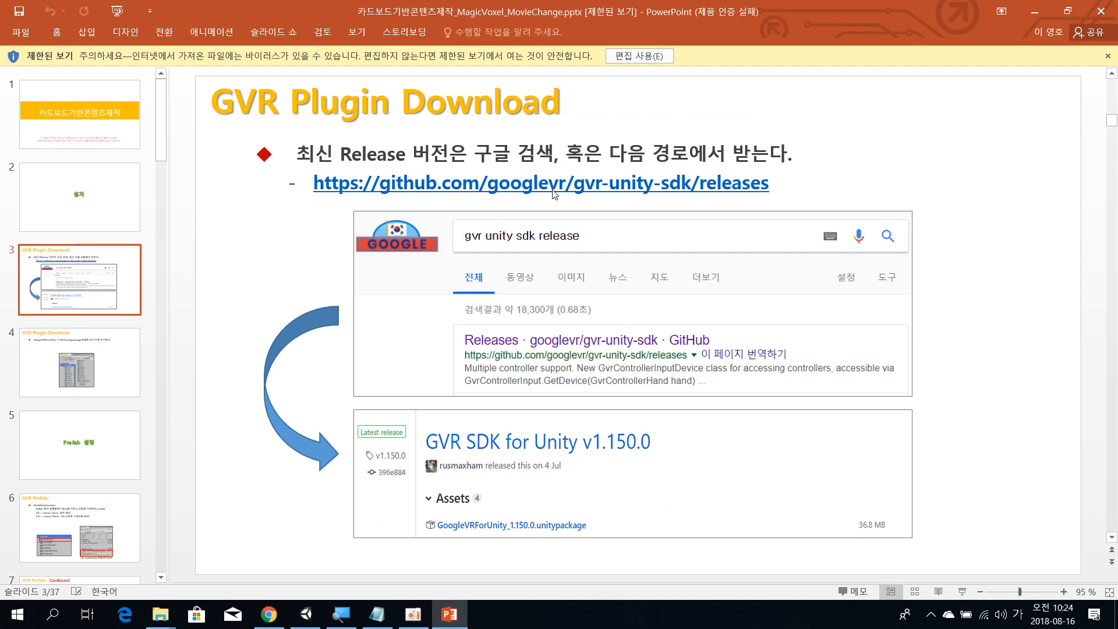
left_click(626, 57)
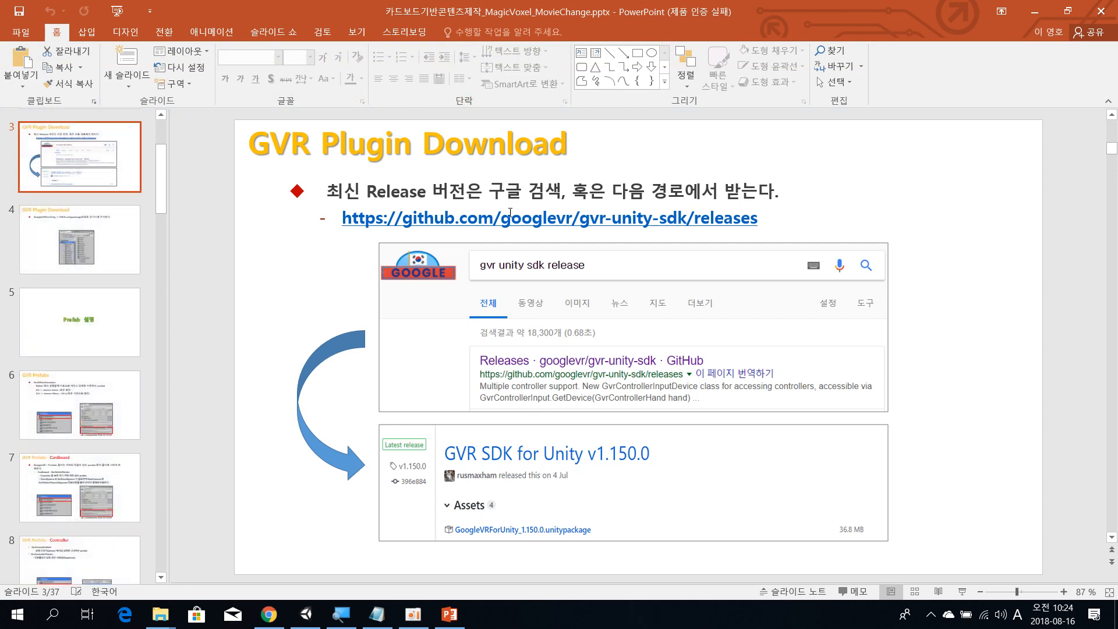
triple_click(502, 220)
key("ctrl+c")
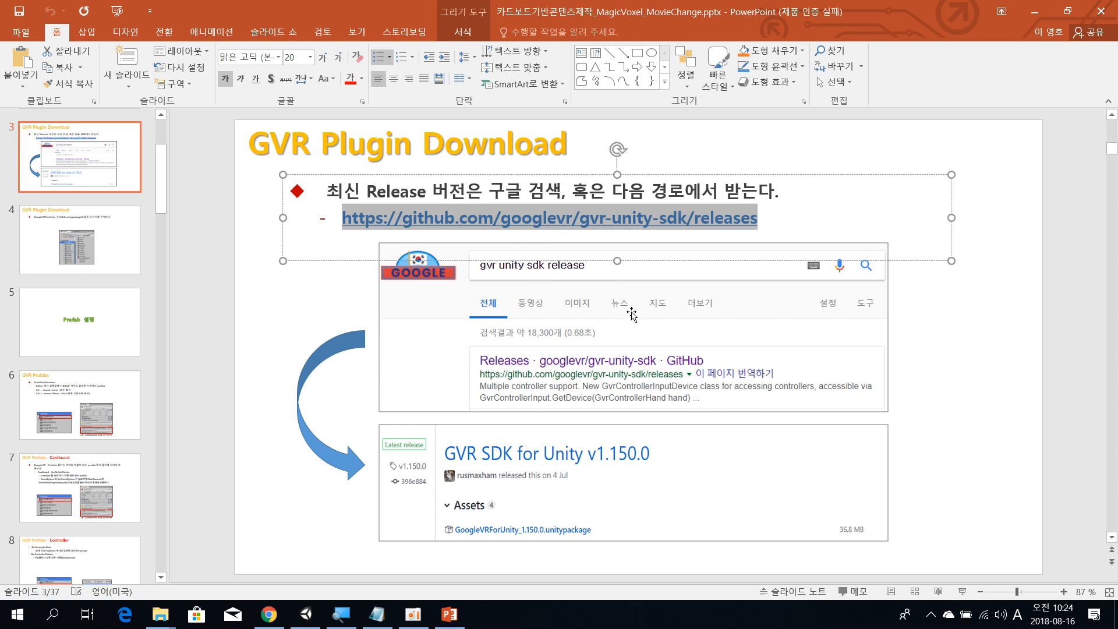
left_click(901, 373)
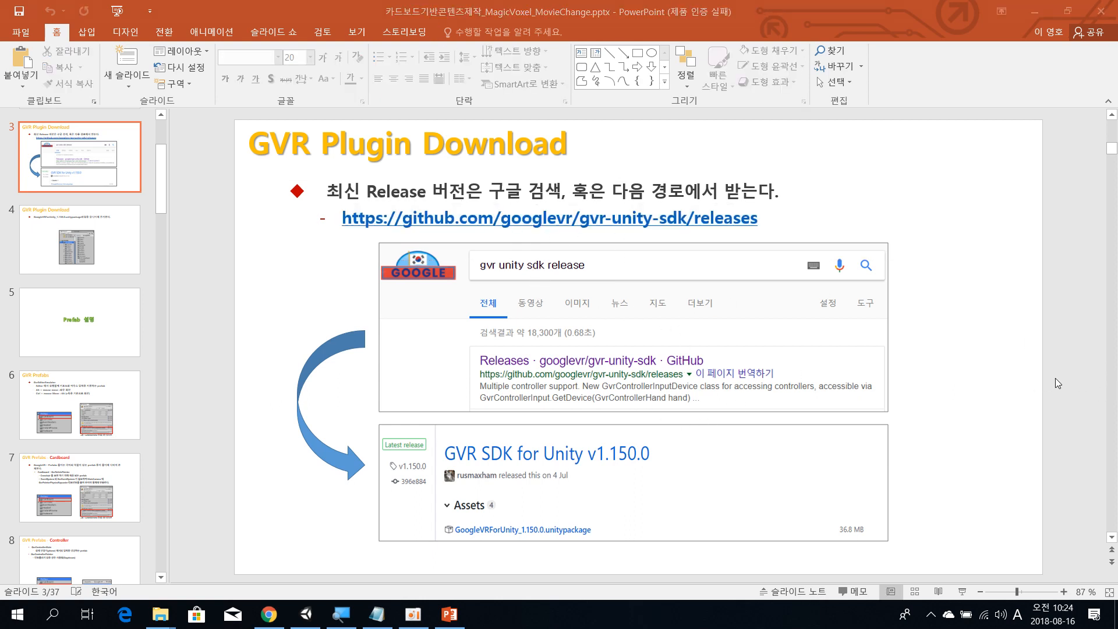
key("alt+Tab")
key("alt+Tab")
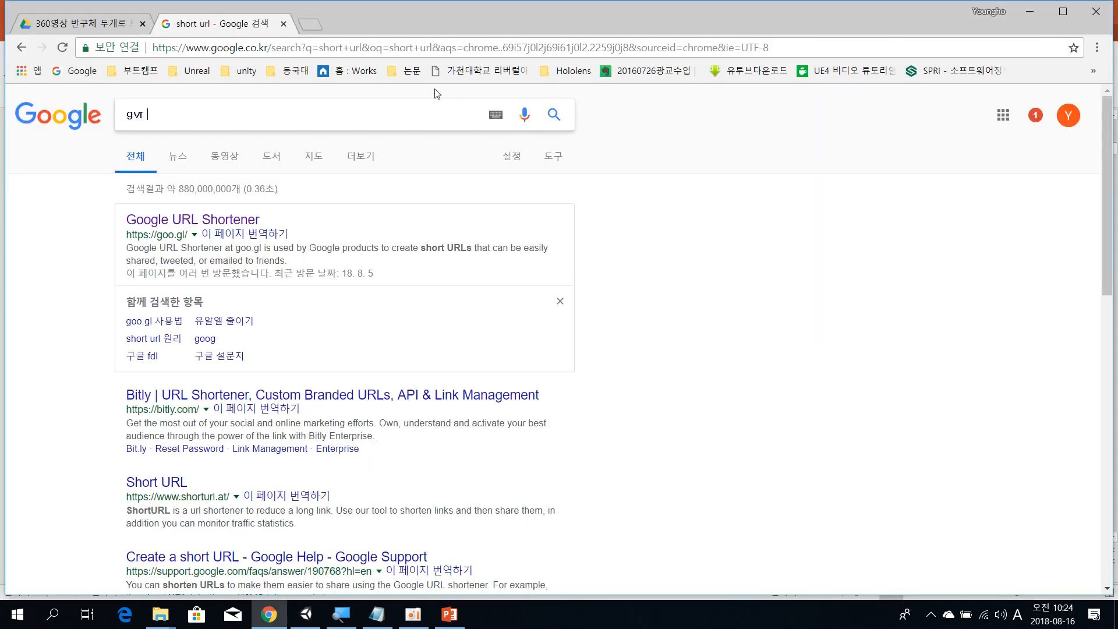
left_click(404, 47)
key("ctrl+v")
key("Return")
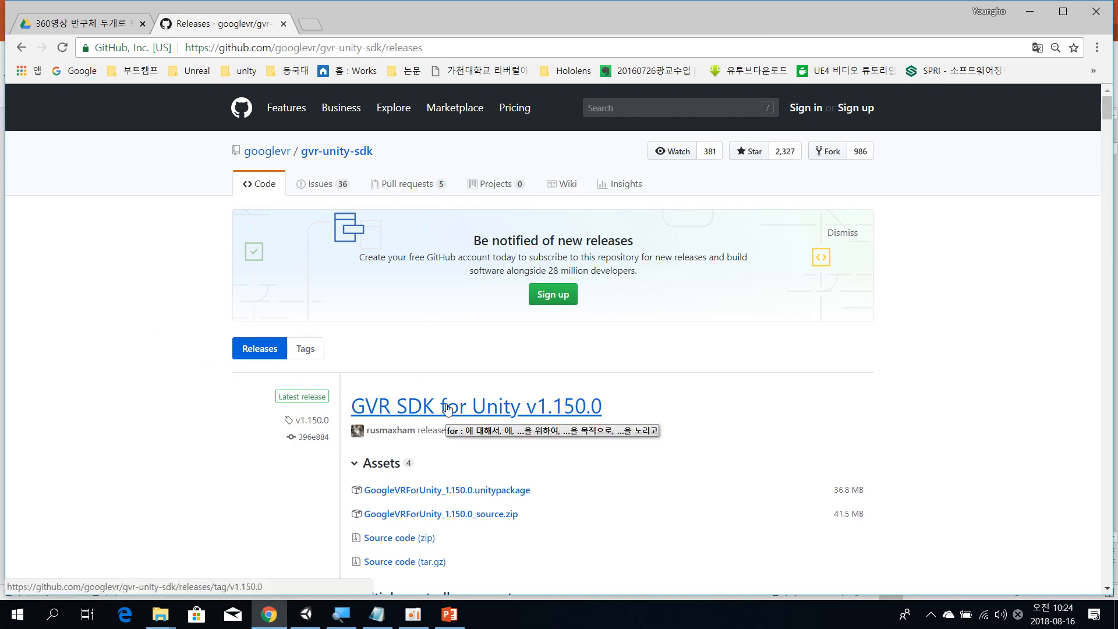
- Open the GVR SDK for Unity v1.150.0 release and download GoogleVRForUnity_1.150.0.unitypackage
scroll(904, 324, "down", 1)
scroll(904, 324, "down", 2)
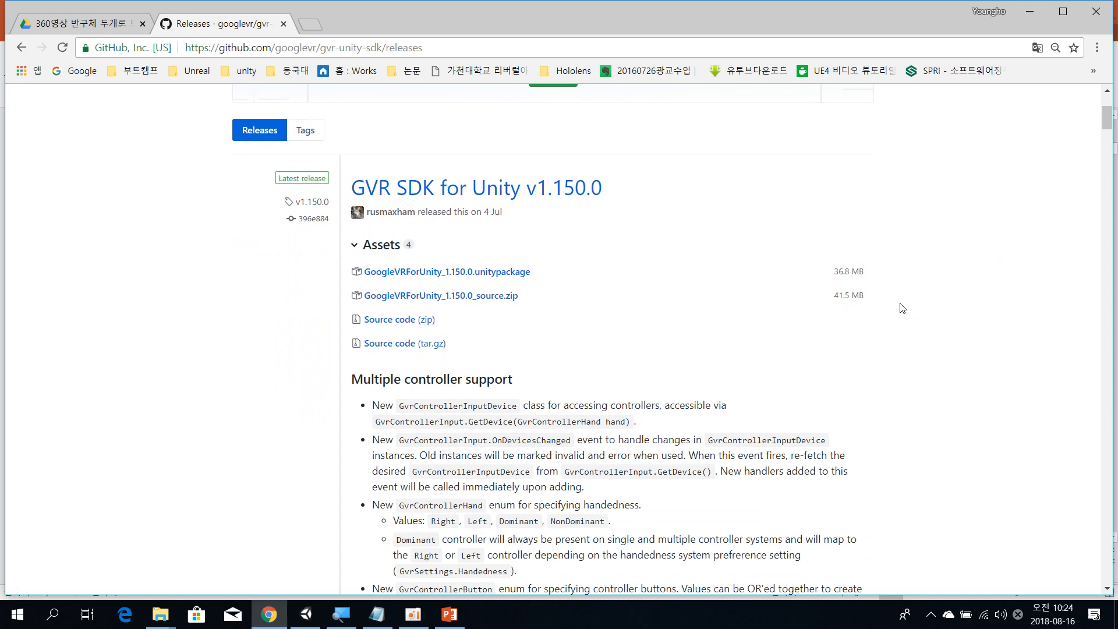
left_click(443, 195)
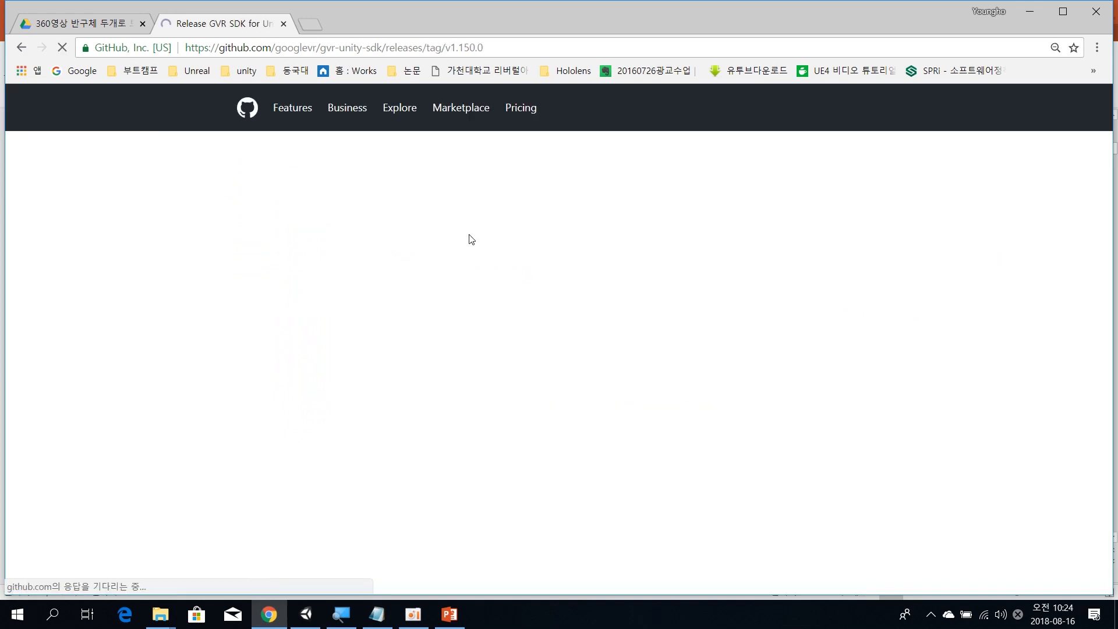
scroll(631, 387, "down", 1)
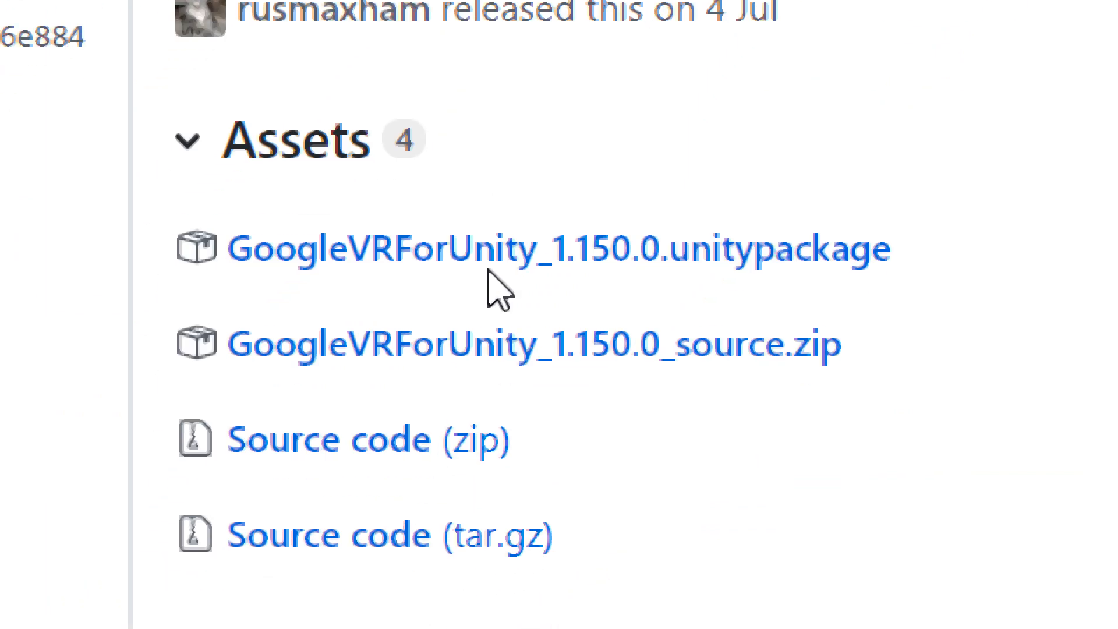
left_click(573, 273)
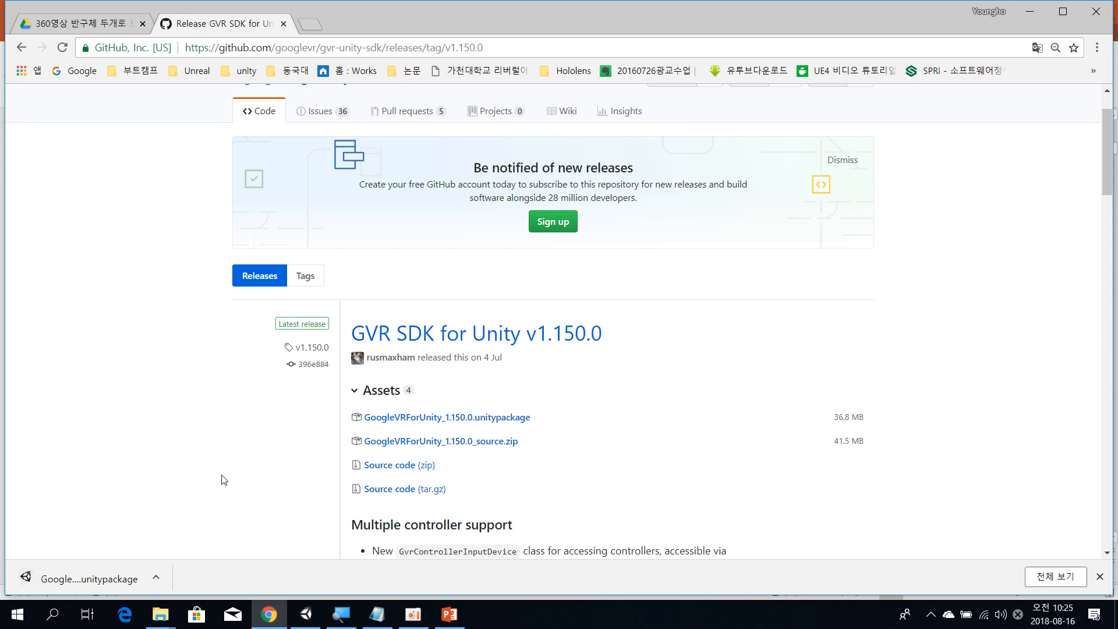
- Open the downloaded GoogleVRForUnity_1.150.0 package and import all of its contents into the Unity project
left_click(415, 618)
left_click(228, 429)
left_click(102, 581)
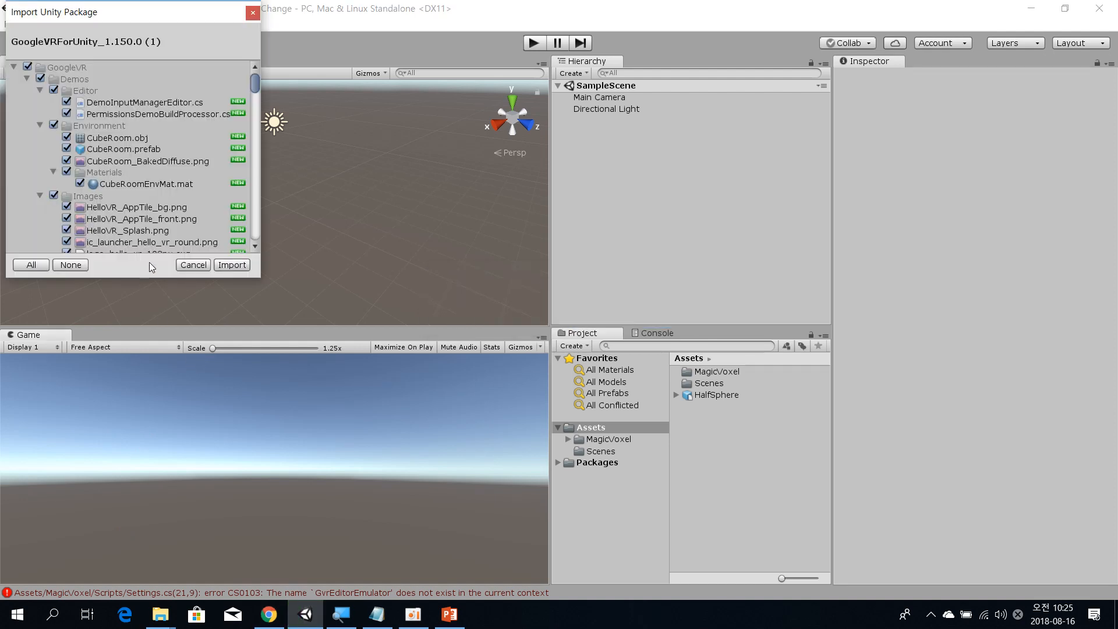
left_click(232, 266)
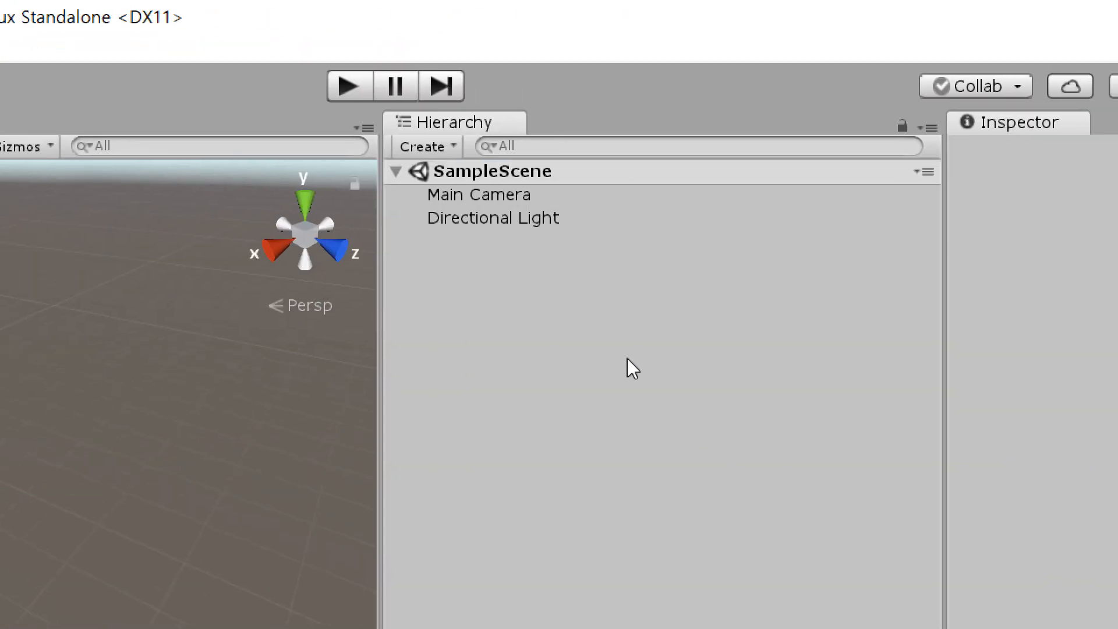
- Select the scene's Main Camera, review the GVR Prefabs slides in PowerPoint, and return to Unity
left_click(538, 201)
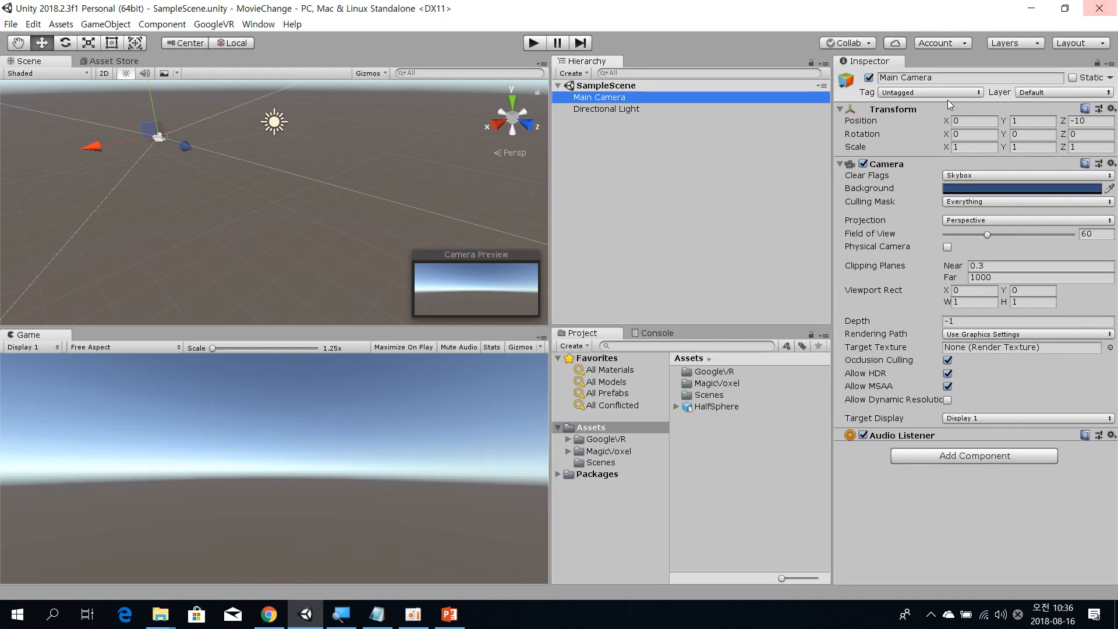
left_click(448, 608)
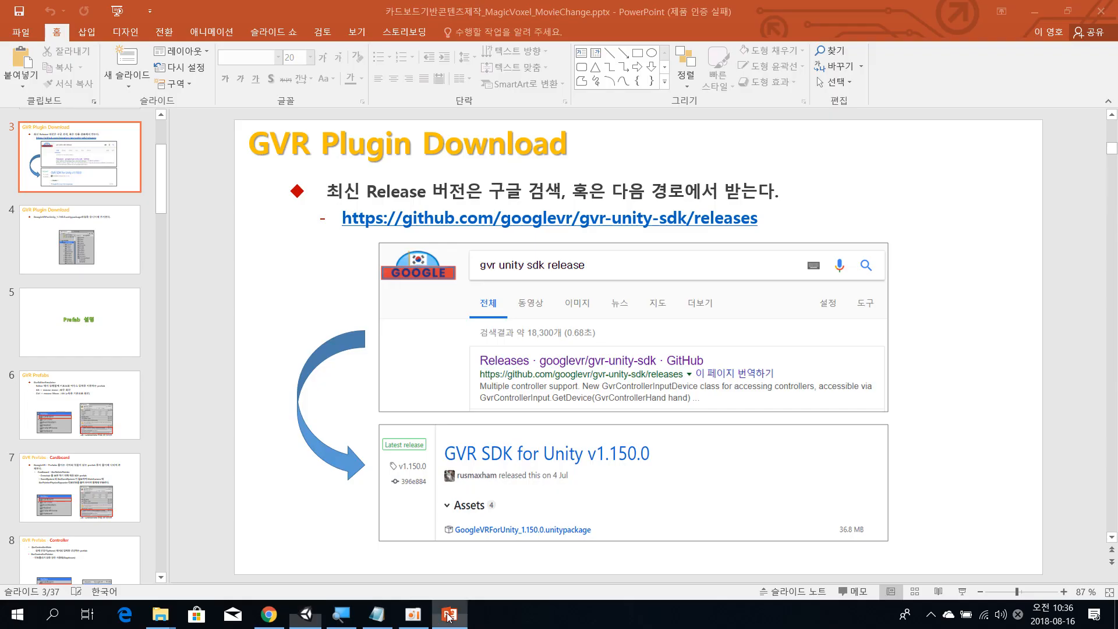
left_click(104, 254)
scroll(103, 368, "down", 2)
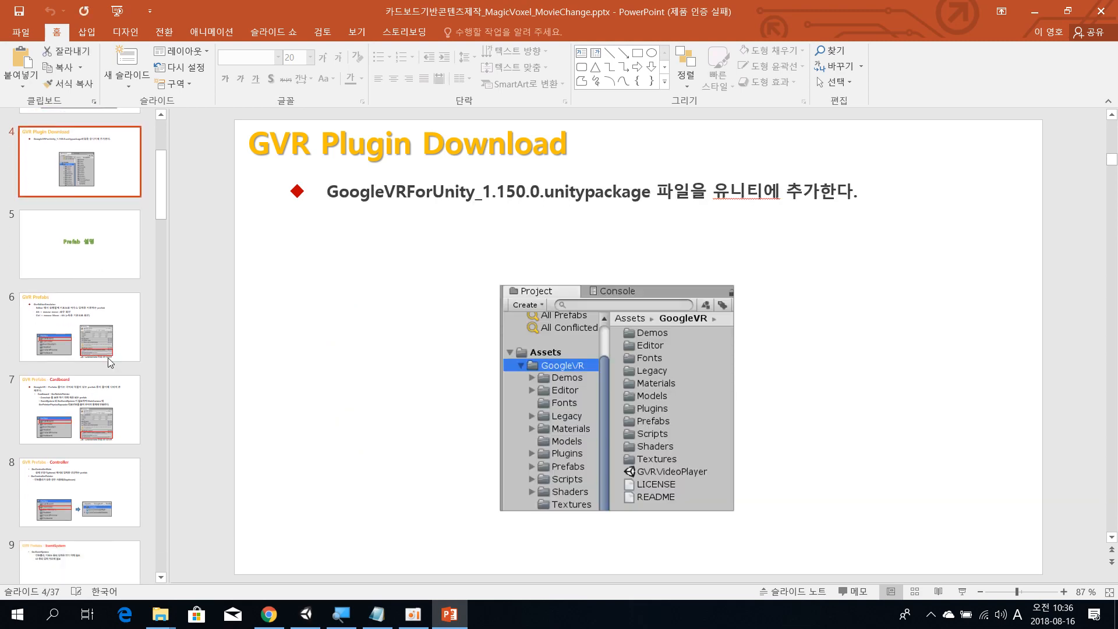
left_click(100, 320)
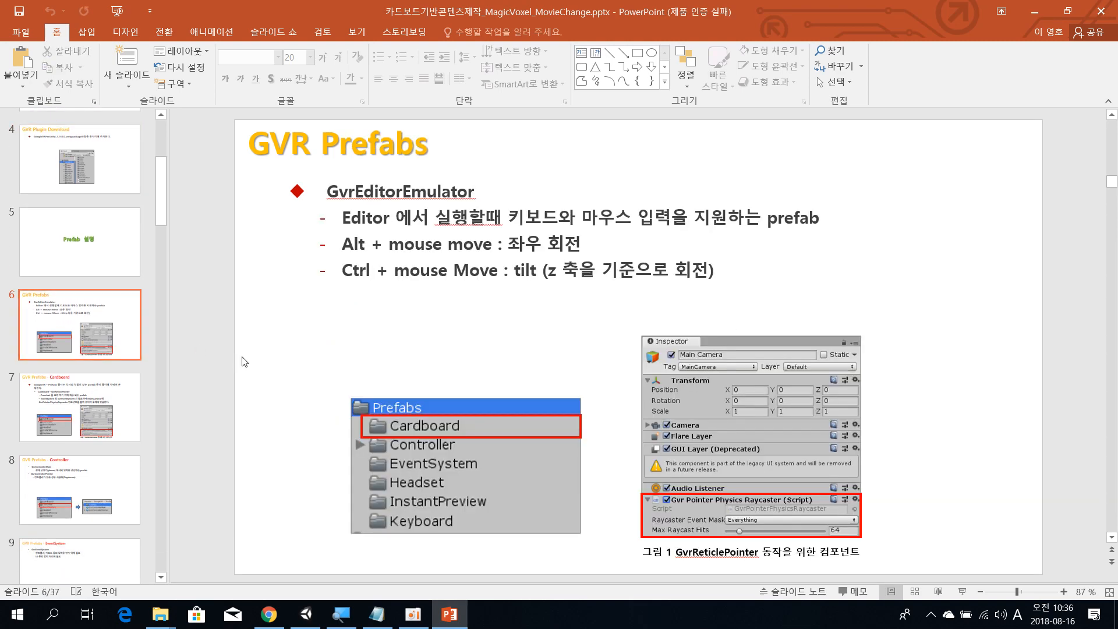
scroll(251, 353, "down", 3)
scroll(256, 352, "down", 10)
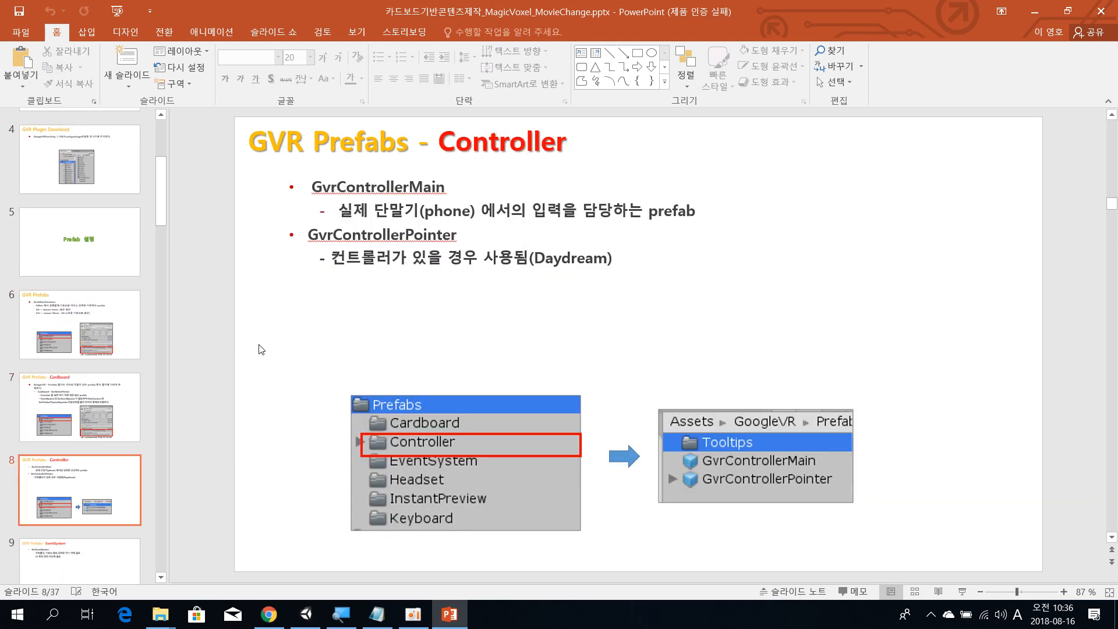
scroll(259, 345, "down", 2)
scroll(258, 347, "up", 10)
key("alt+Tab")
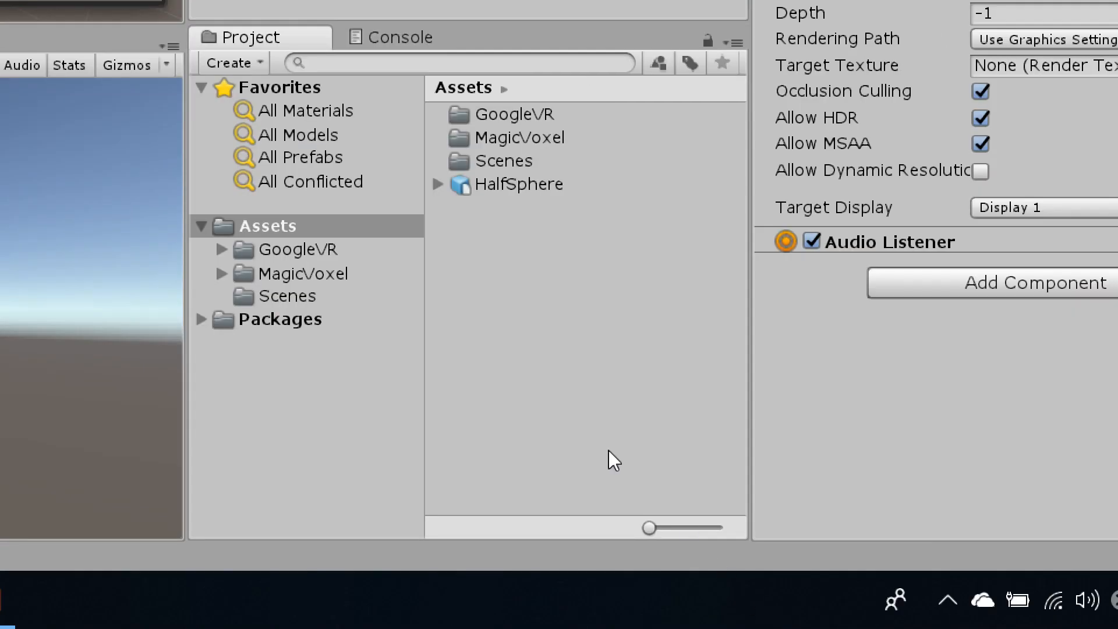
- Expand the GoogleVR asset folder and its Prefabs subfolder to examine the available prefabs
left_click(281, 256)
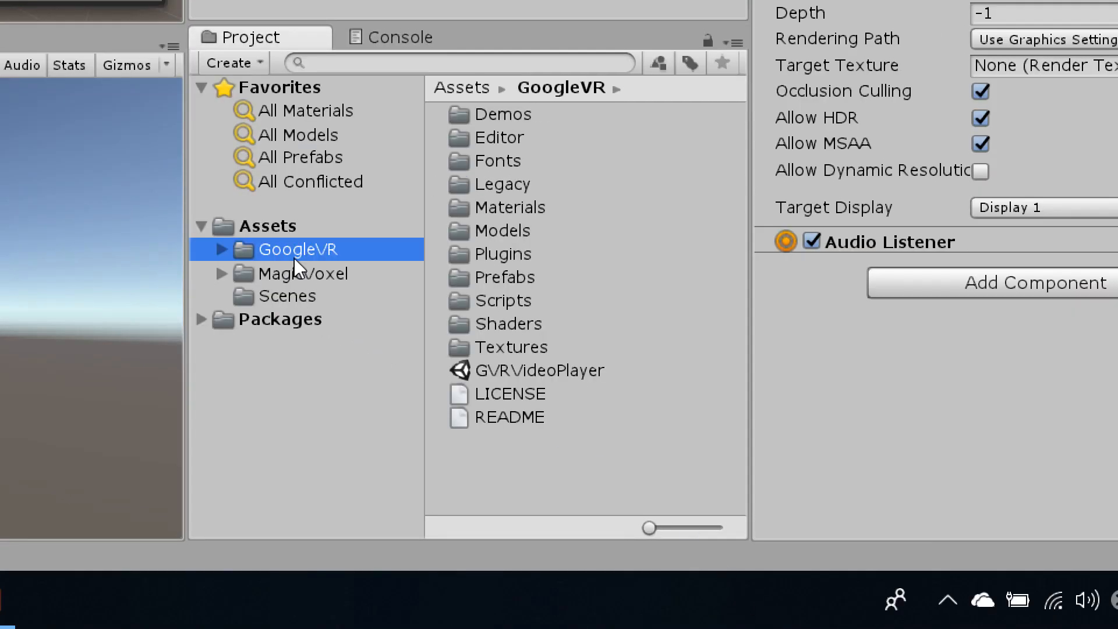
left_click(221, 251)
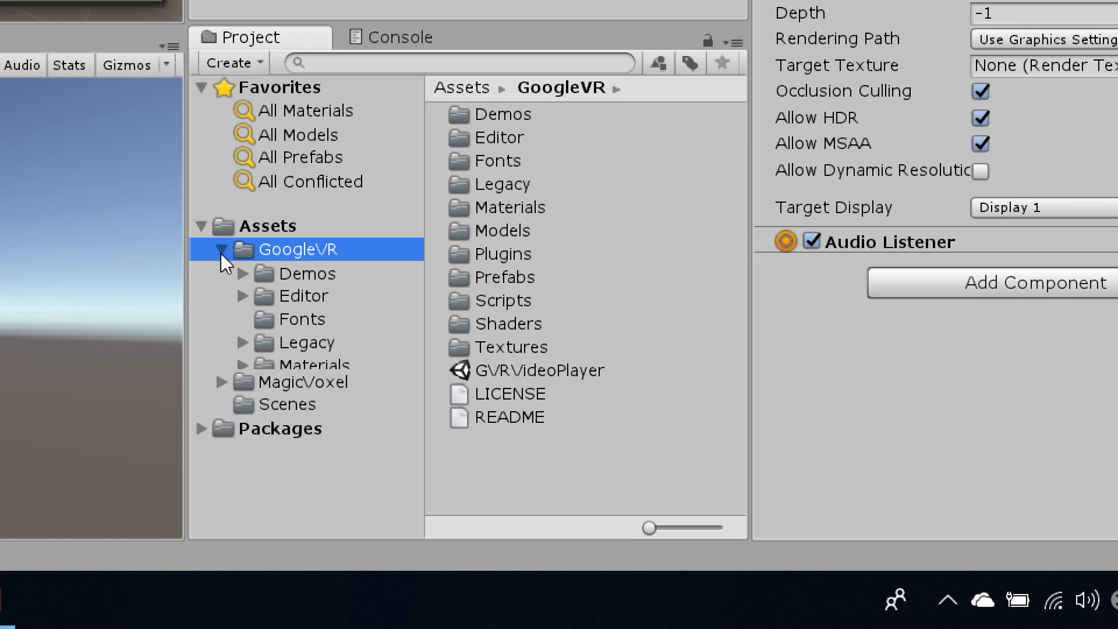
scroll(264, 351, "down", 2)
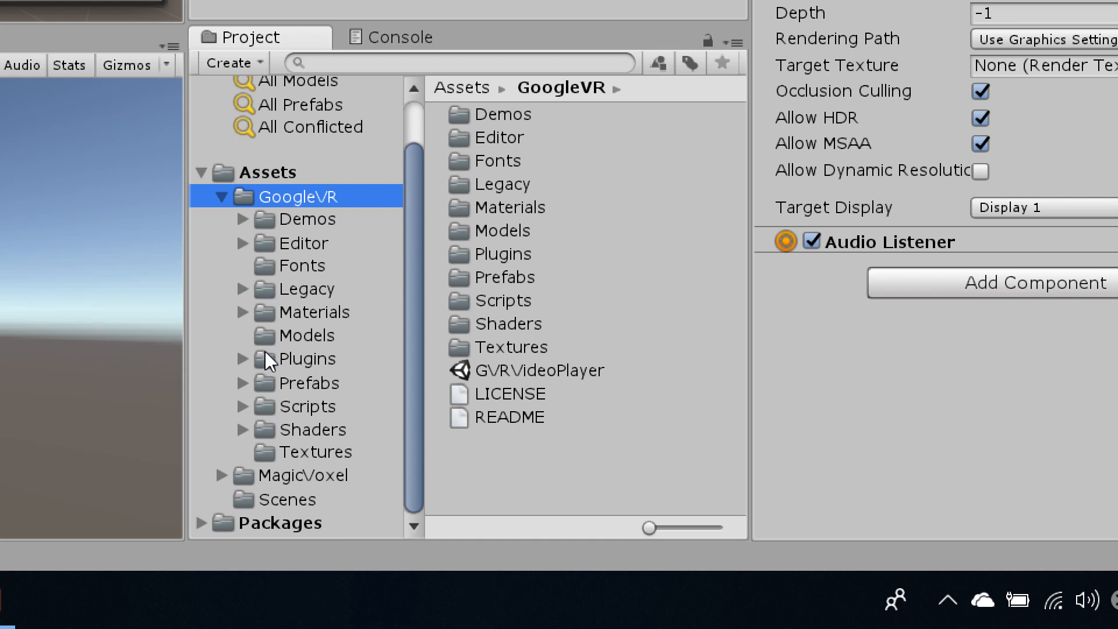
left_click(277, 386)
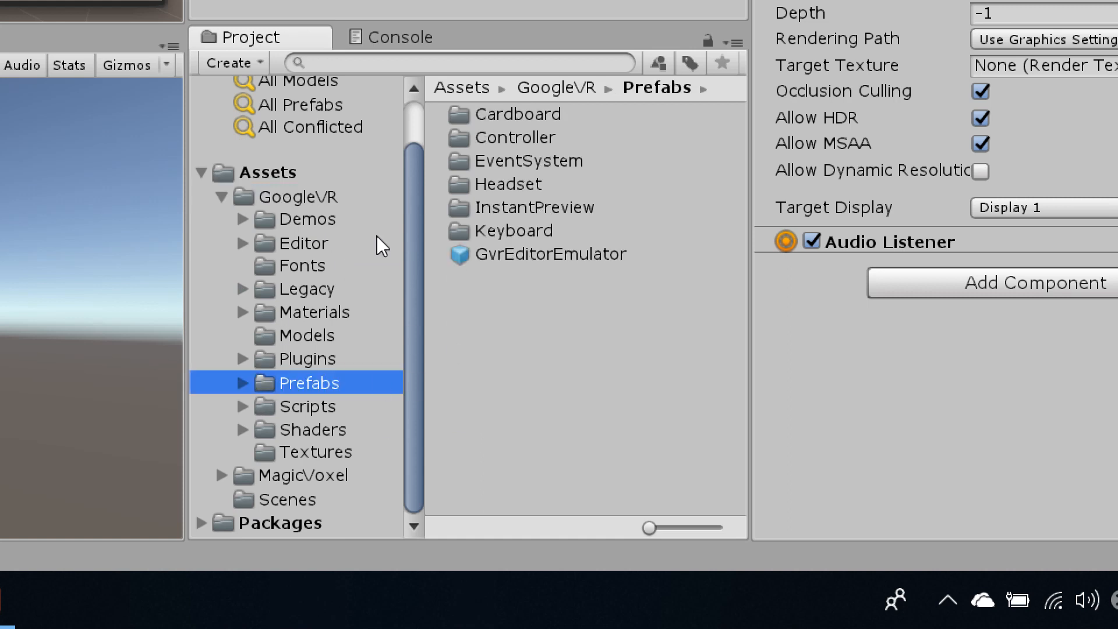
left_click(242, 384)
scroll(277, 326, "down", 3)
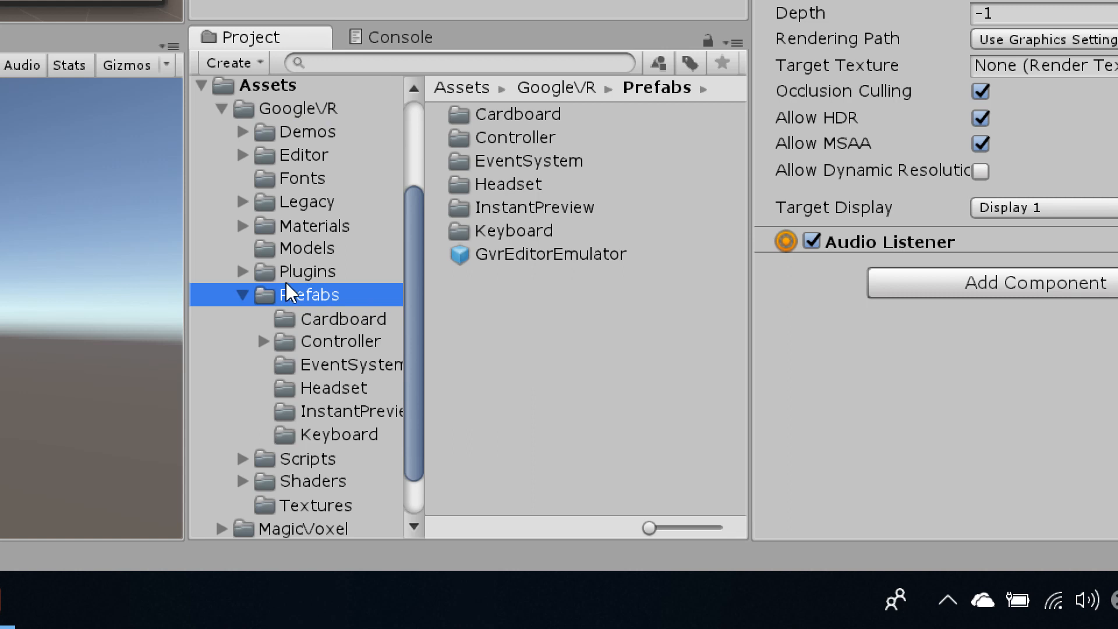
- Open the HelloVR demo scene from the GoogleVR/Demos/Scenes folder
left_click(314, 135)
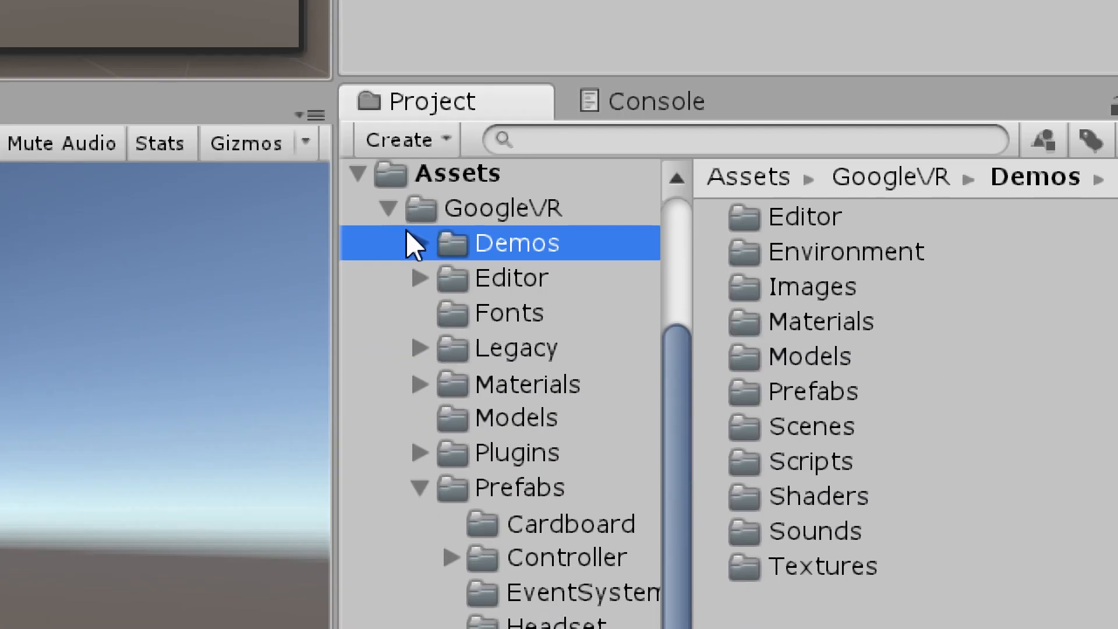
left_click(417, 245)
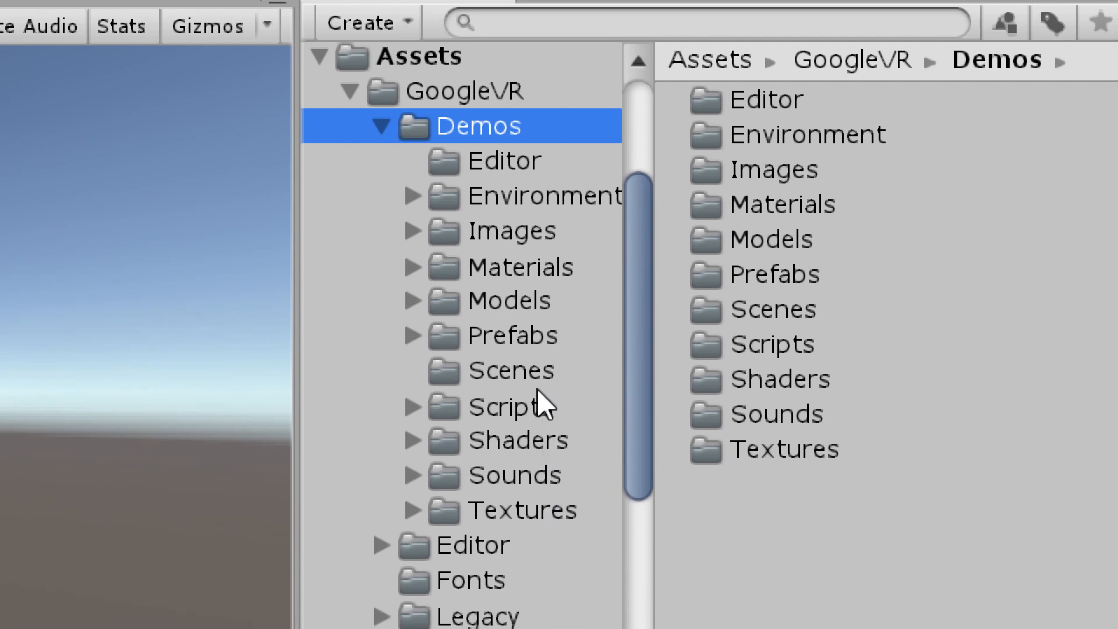
left_click(532, 380)
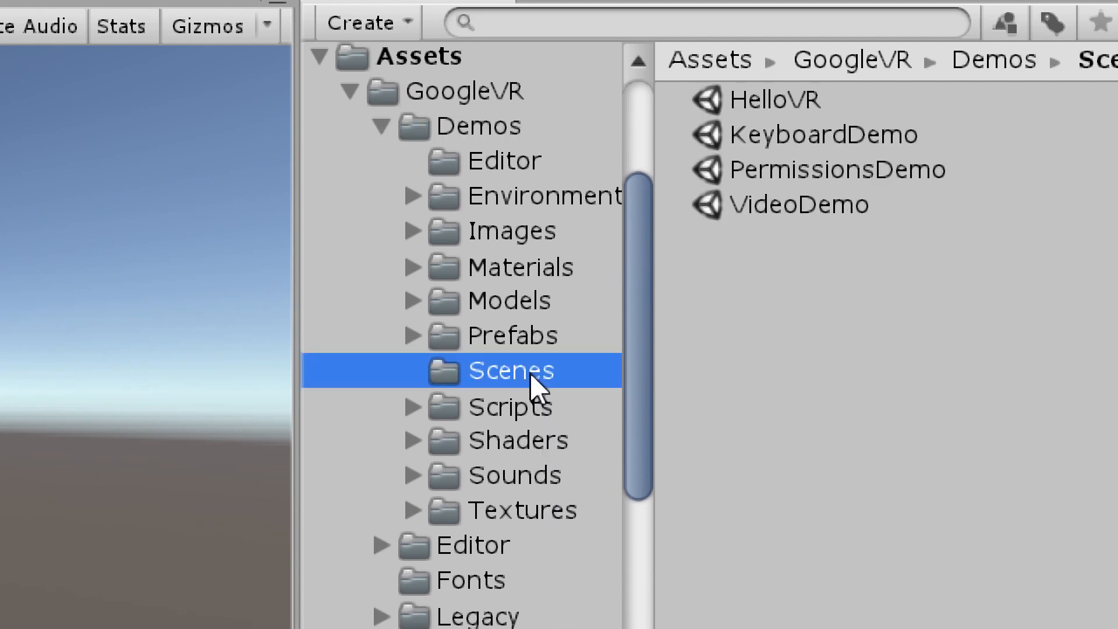
left_click(938, 262)
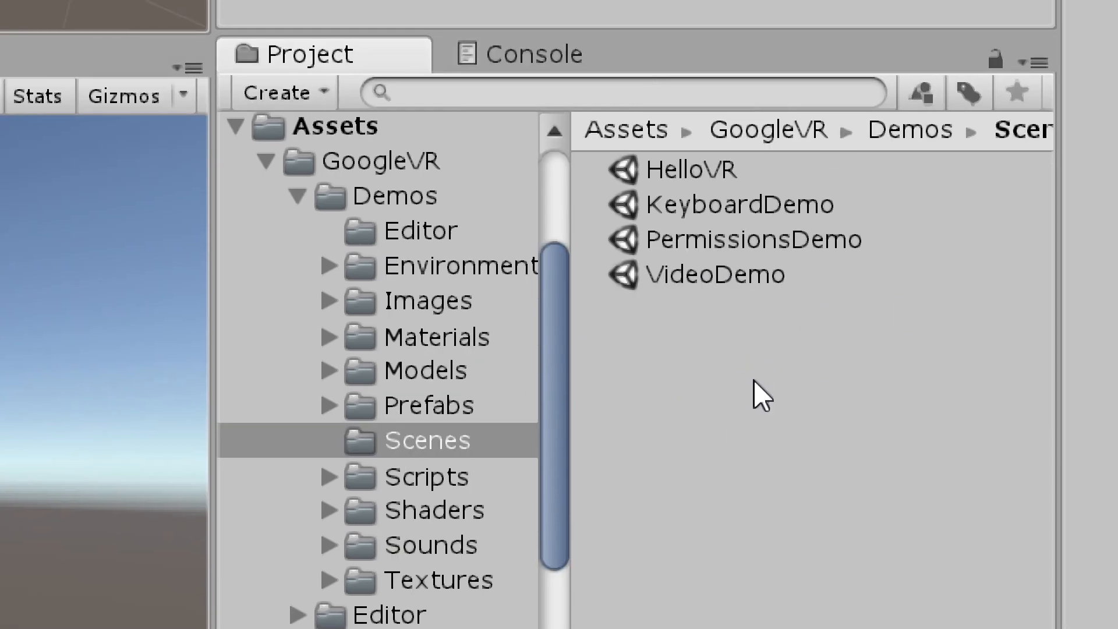
left_click(696, 176)
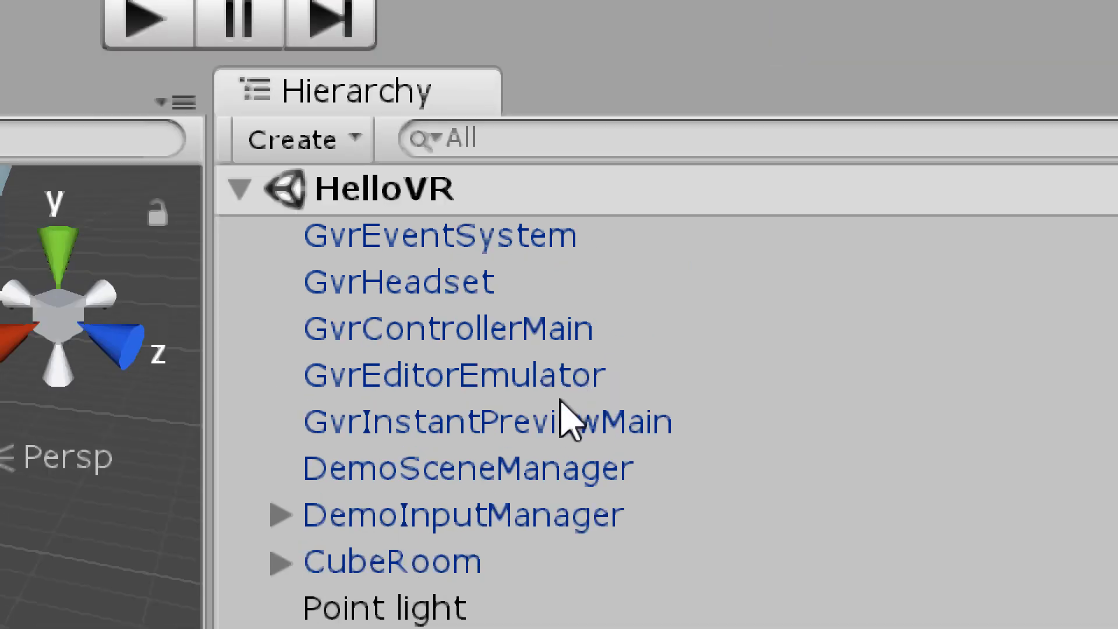
- Locate the source prefab of the GvrEventSystem object in the project assets and look through the surrounding GoogleVR folders
left_click(409, 243)
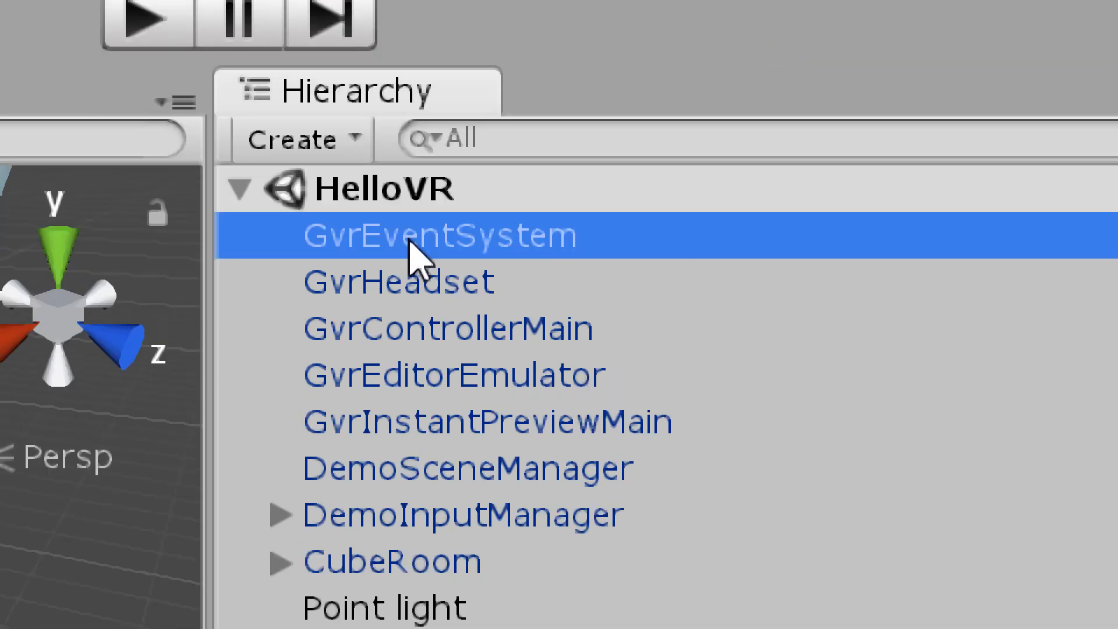
right_click(342, 247)
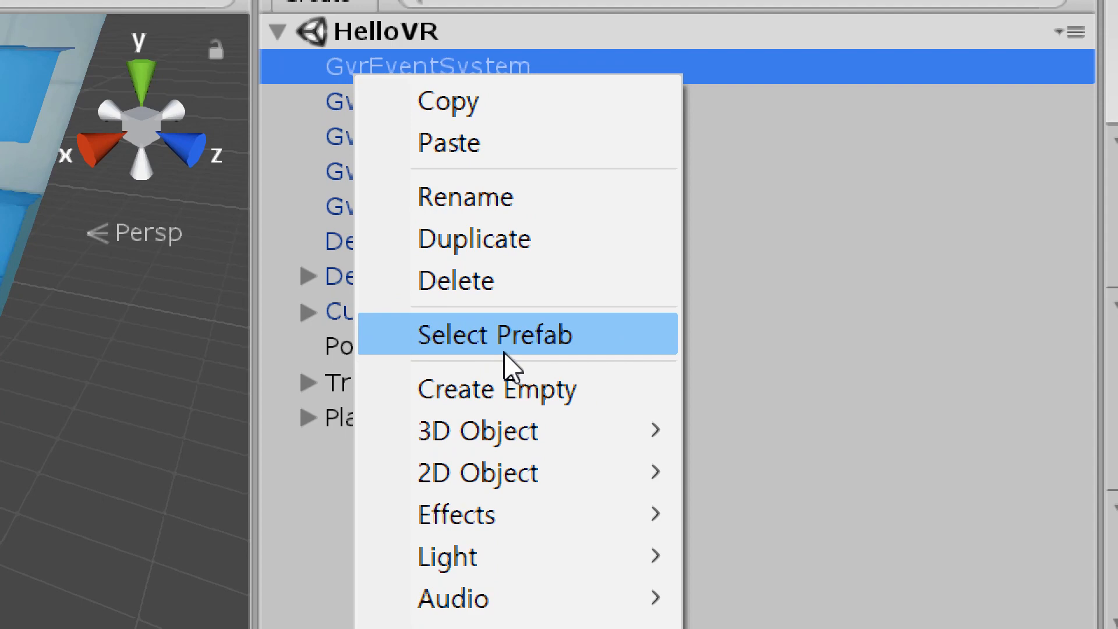
left_click(505, 353)
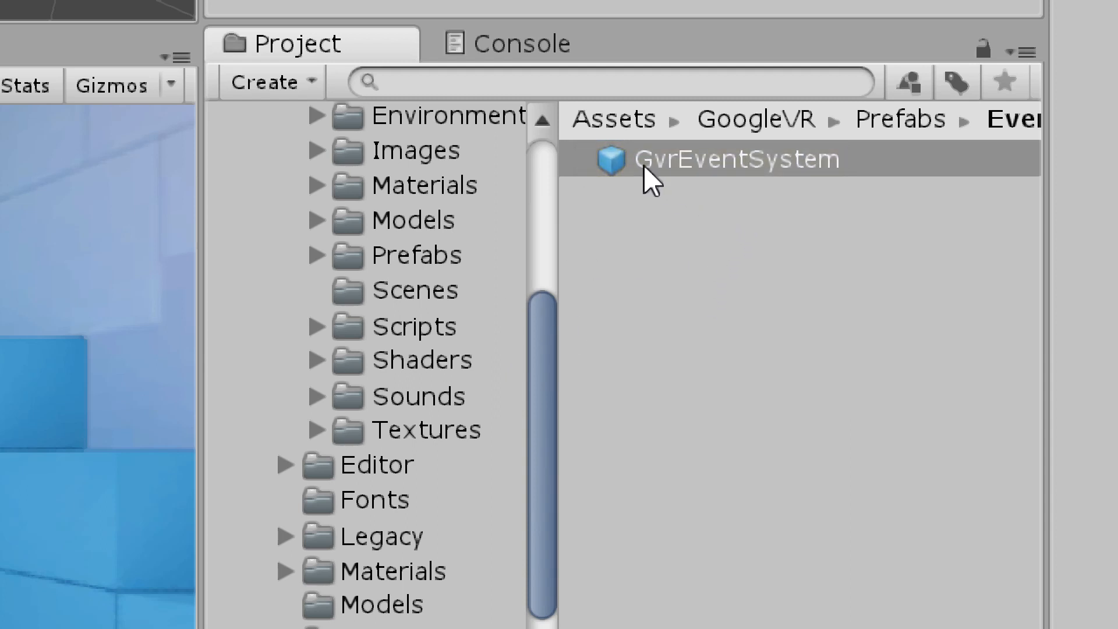
left_click(617, 157)
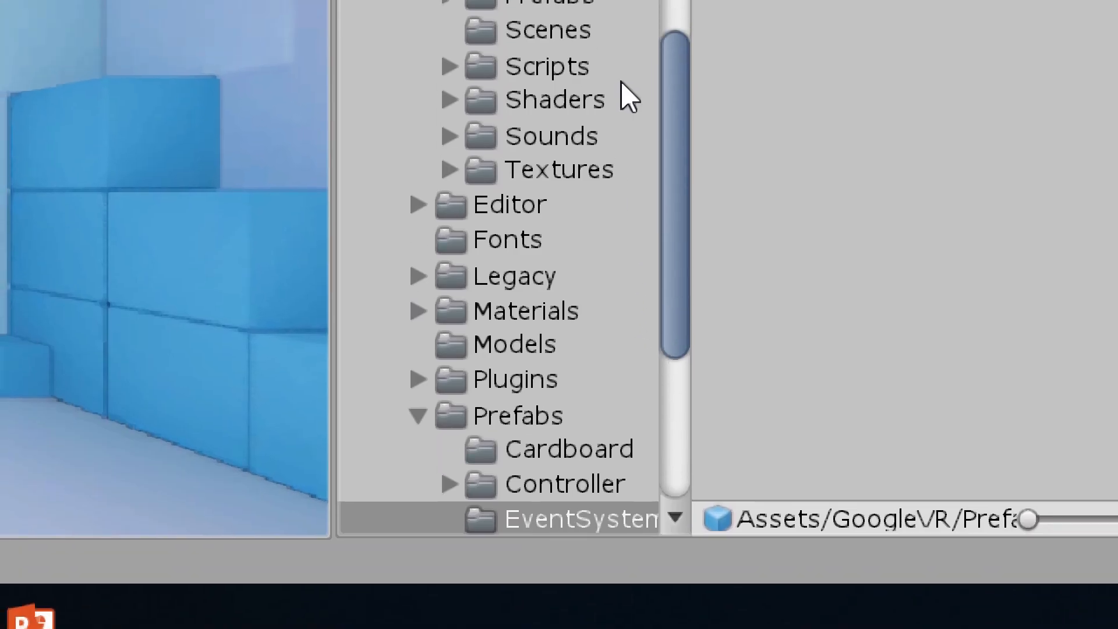
scroll(548, 212, "down", 3)
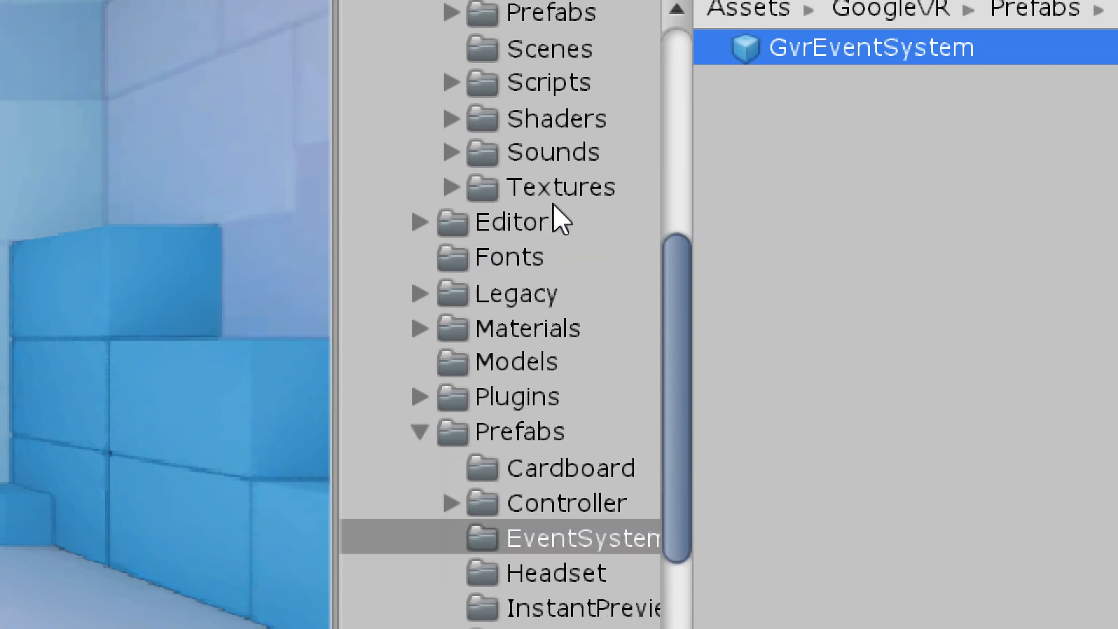
left_click(505, 302)
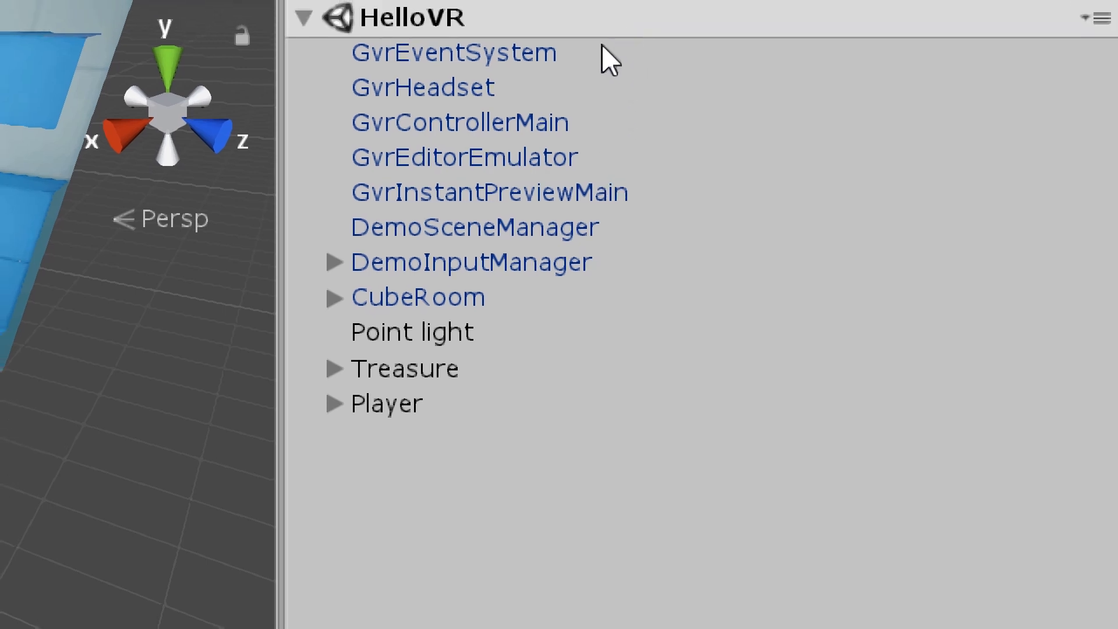
- Look over the HelloVR scene objects, including GvrEventSystem, GvrInstantPreviewMain, CubeRoom, DemoInputManager and DemoSceneManager
left_click(582, 53)
left_click(543, 193)
left_click(530, 297)
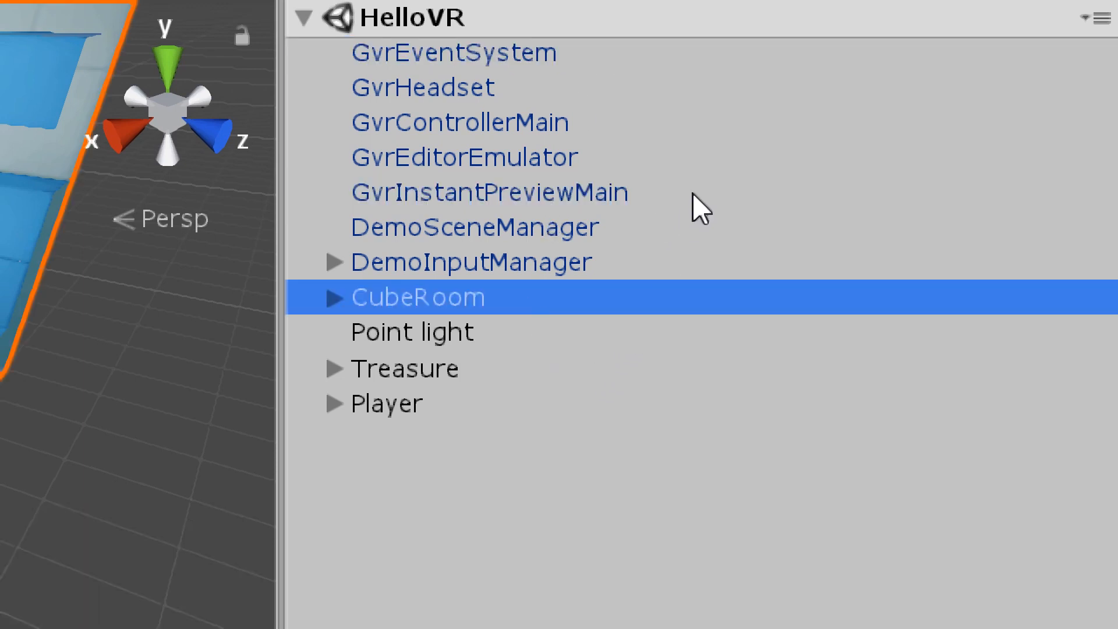
left_click(613, 153)
left_click(613, 262)
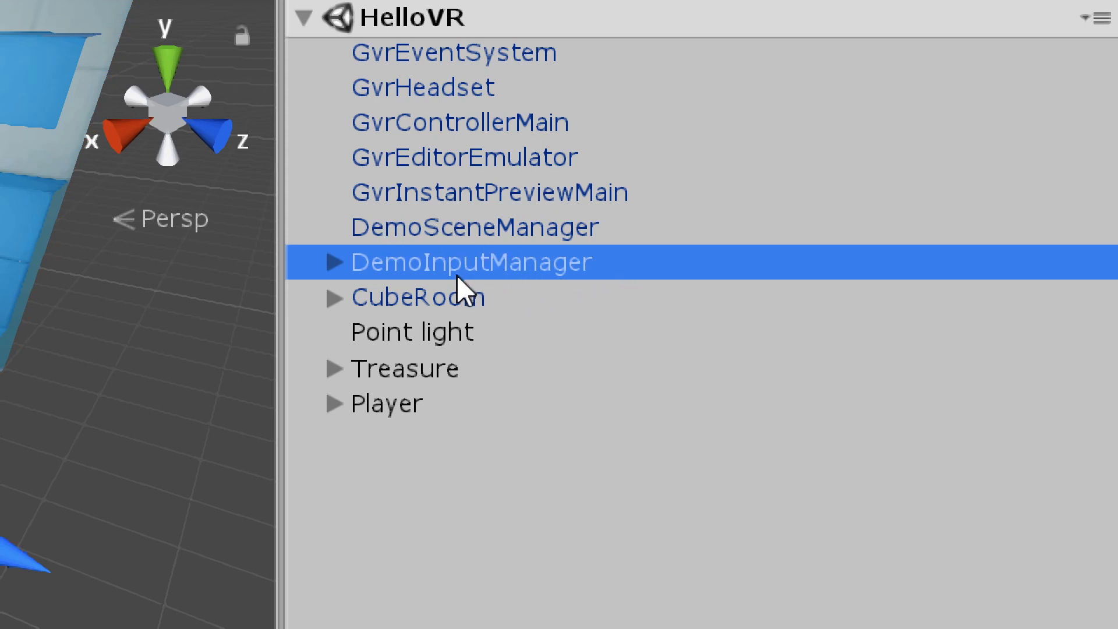
left_click(444, 227)
left_click(452, 259)
left_click(450, 233)
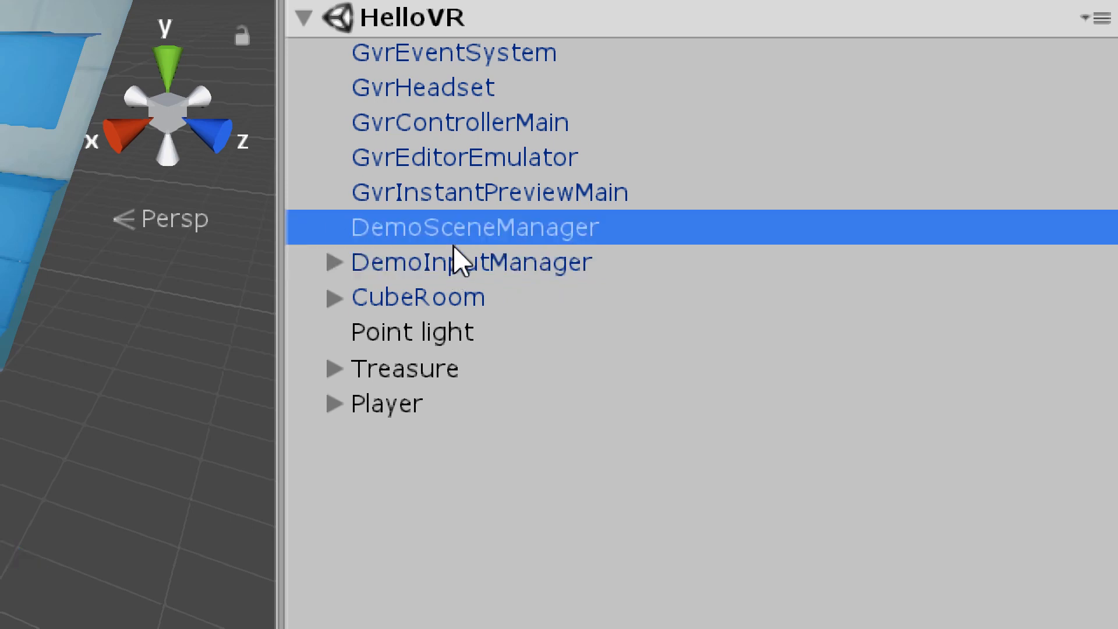
left_click(466, 272)
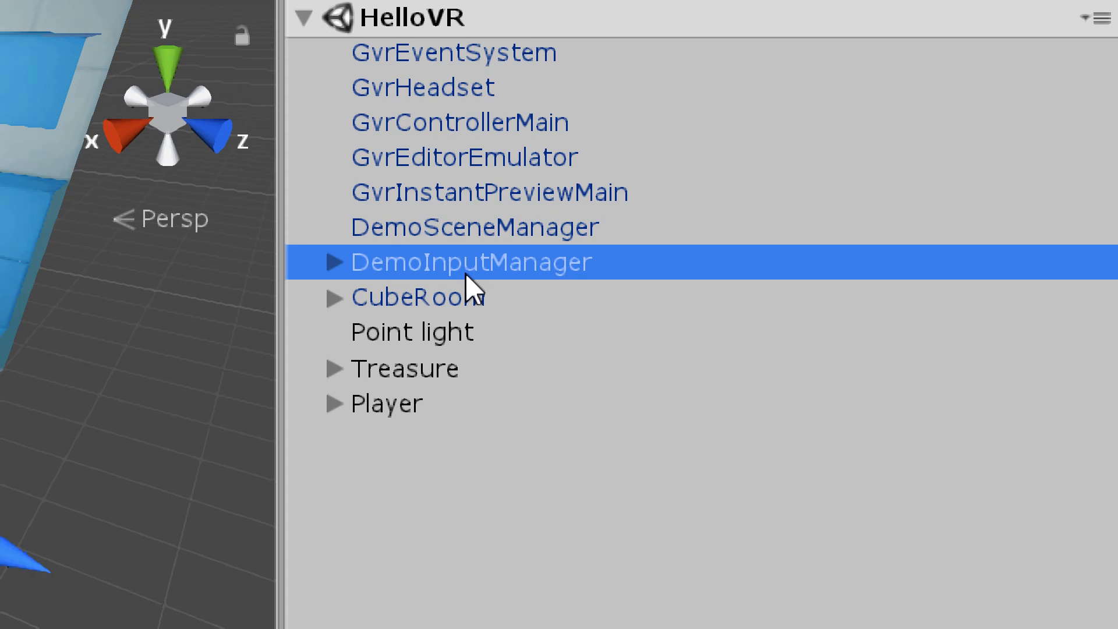
left_click(460, 214)
- Highlight the five scene objects from GvrEventSystem through GvrInstantPreviewMain as a group, and finish with DemoSceneManager selected
left_click(436, 51)
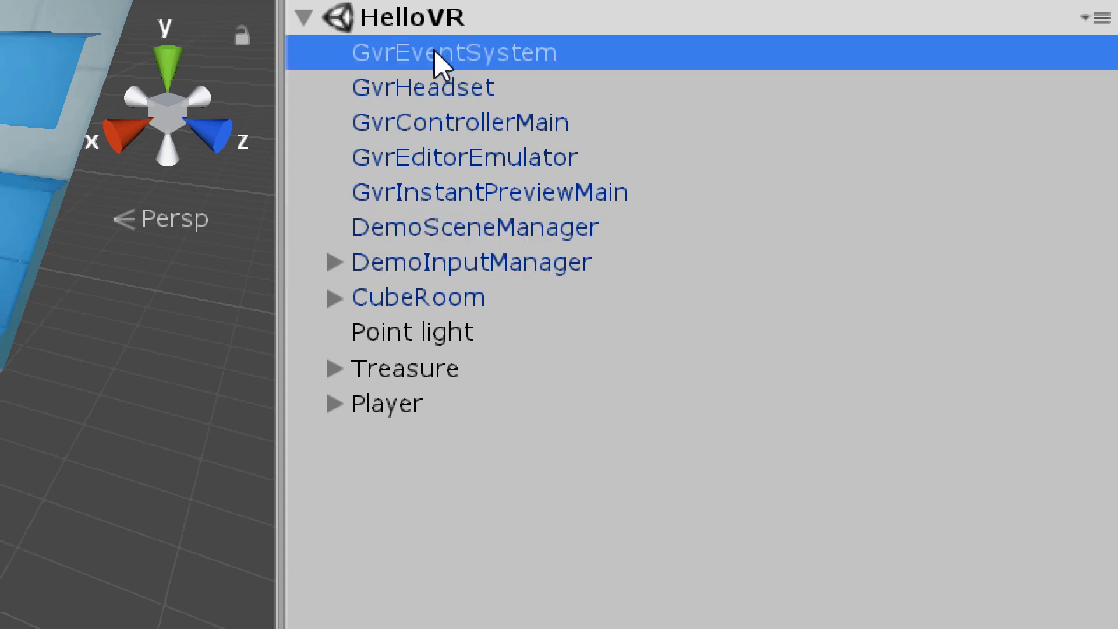
left_click(424, 186, "shift")
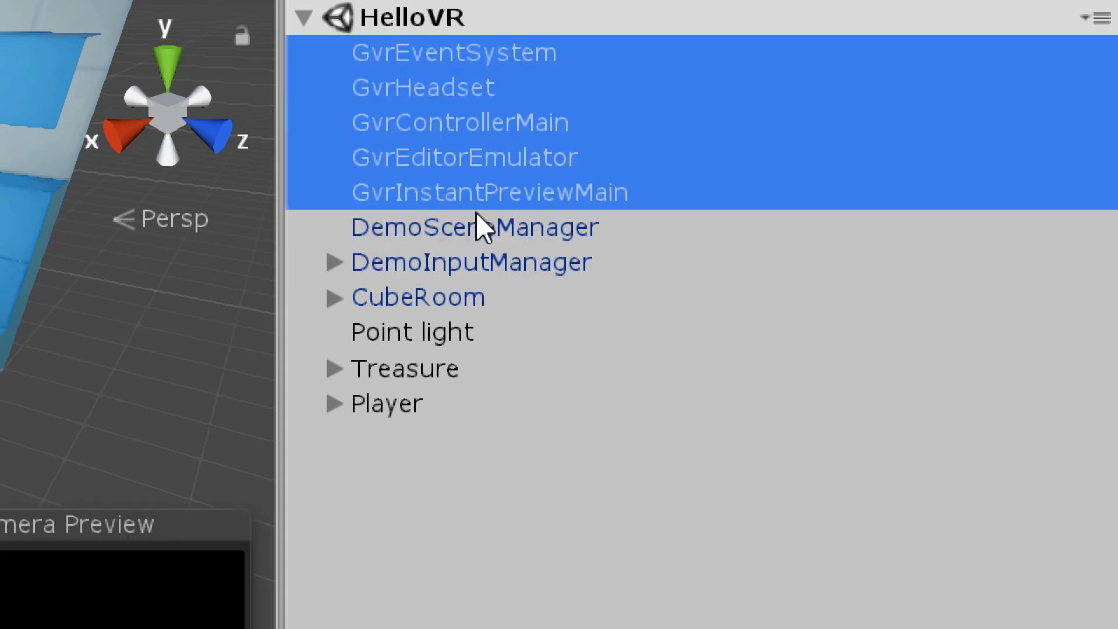
left_click(467, 256)
left_click(450, 192)
left_click(481, 58, "shift")
left_click(616, 227)
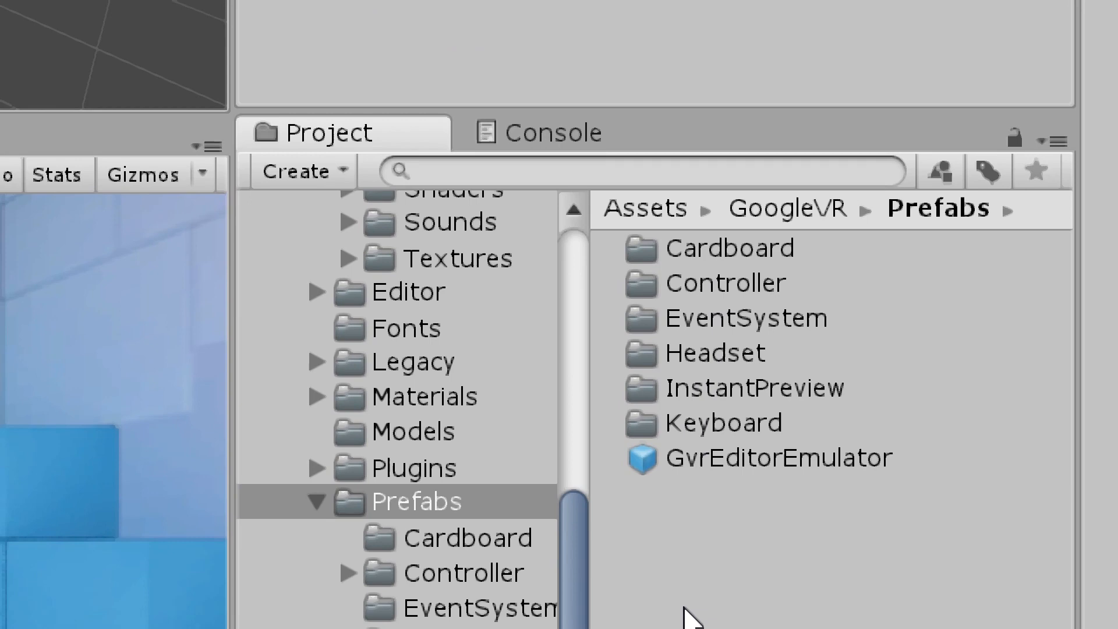
- Collapse the Demos folder and the whole Assets tree in the project, and clear the scene object selection
scroll(355, 361, "up", 5)
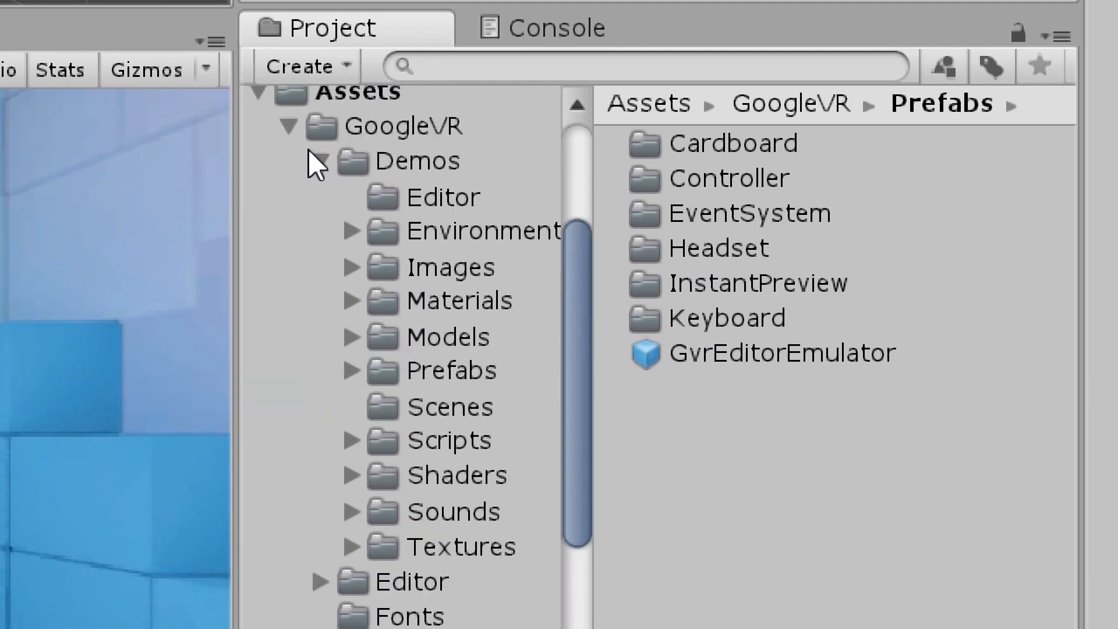
left_click(320, 162)
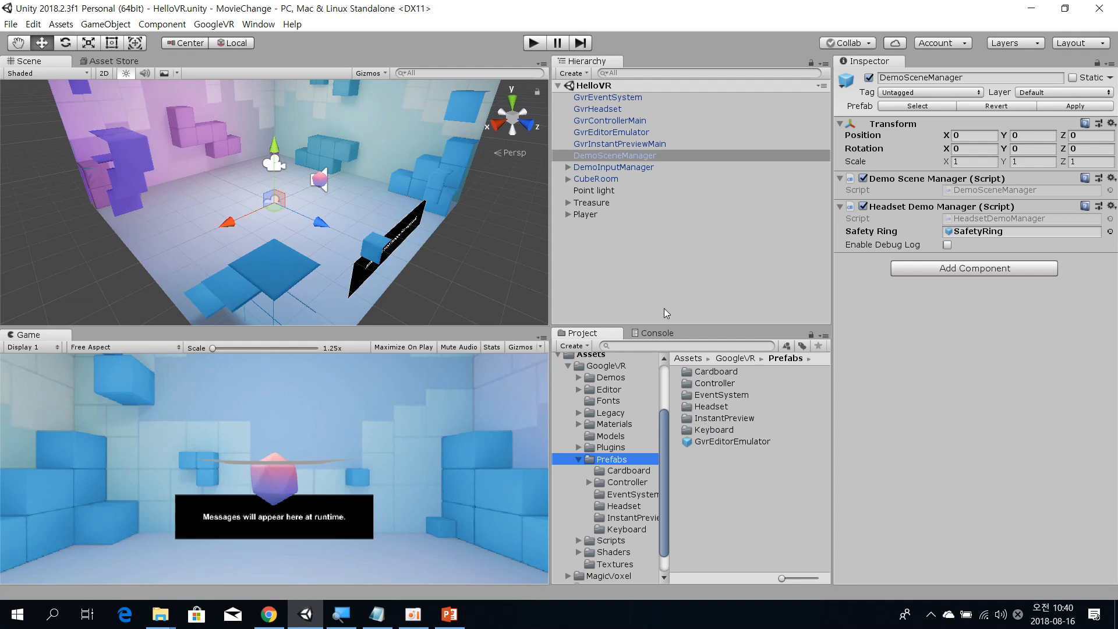
left_click(652, 296)
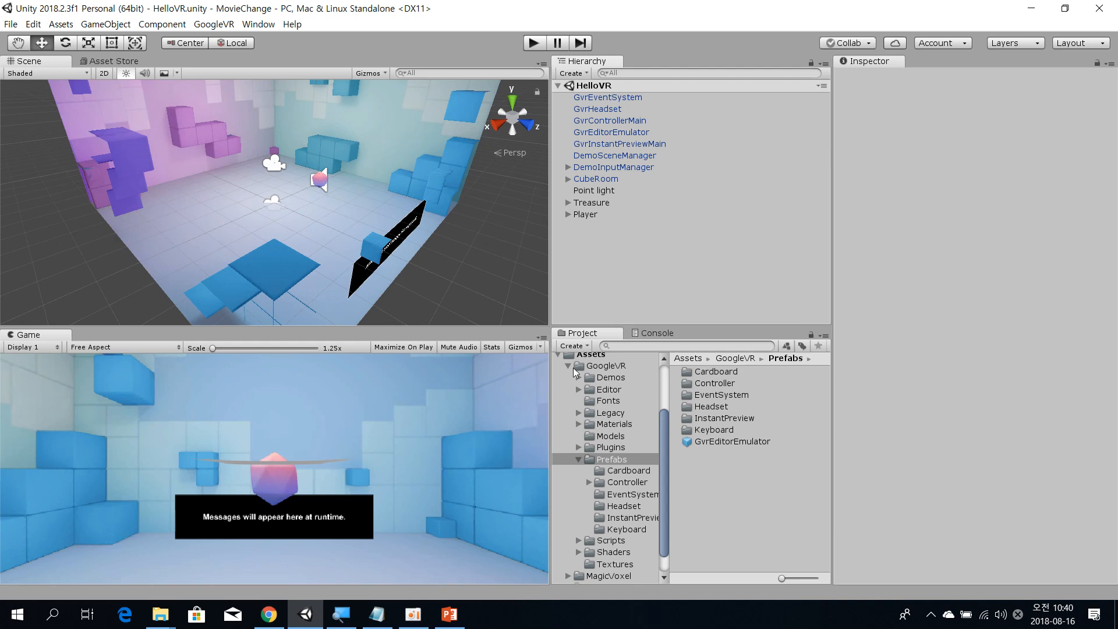
left_click(559, 355)
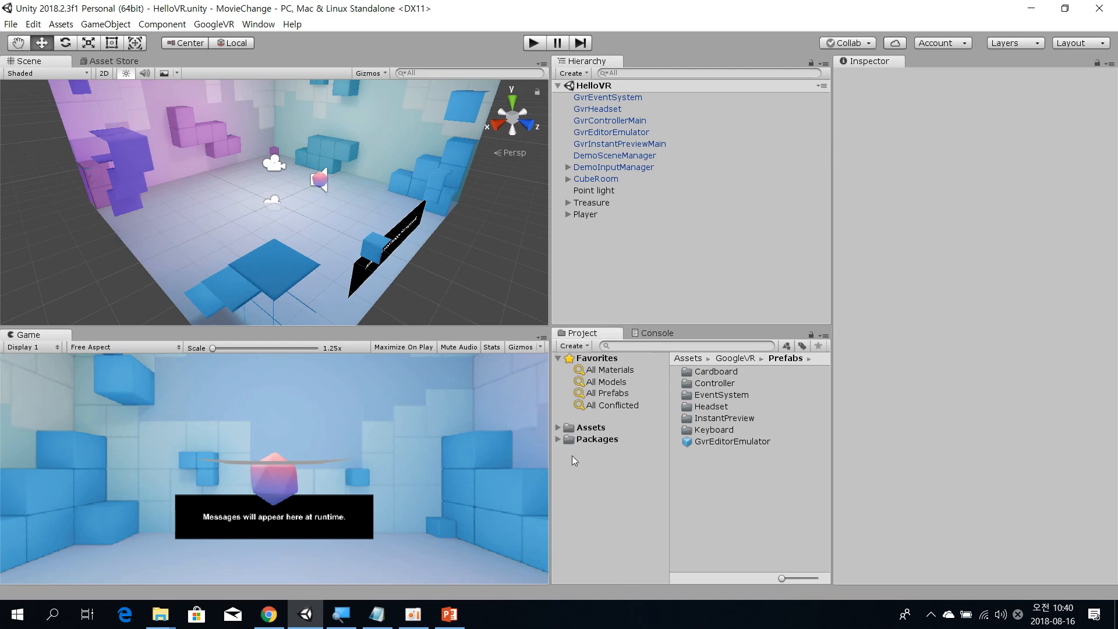
- Run the HelloVR scene in play mode, rotate the emulated headset view to look around the room, and stop playback
left_click(537, 47)
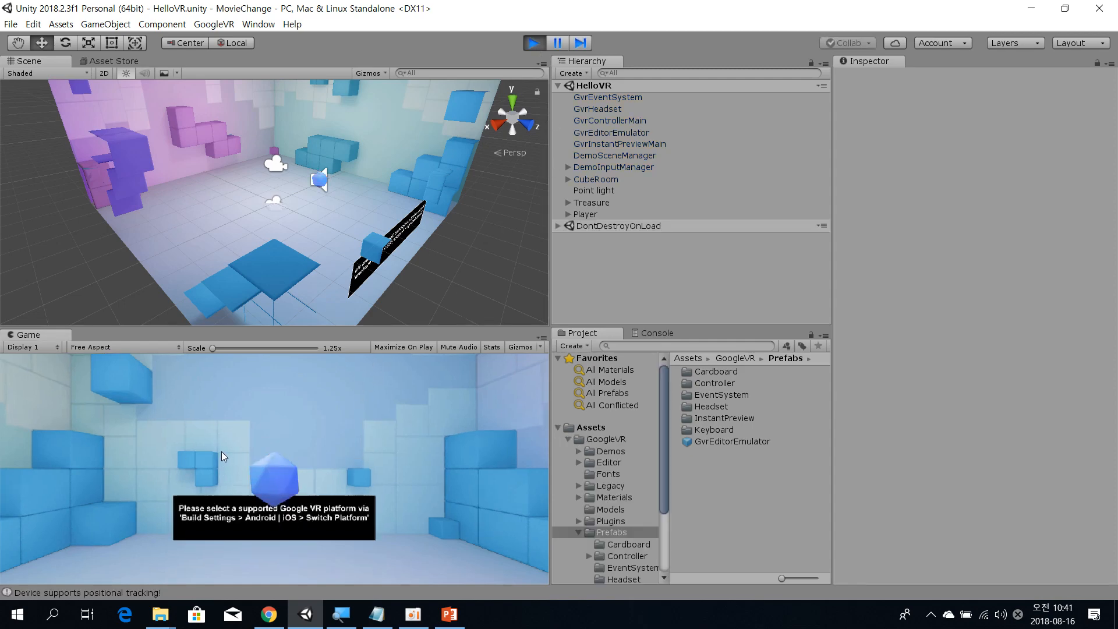
key("alt")
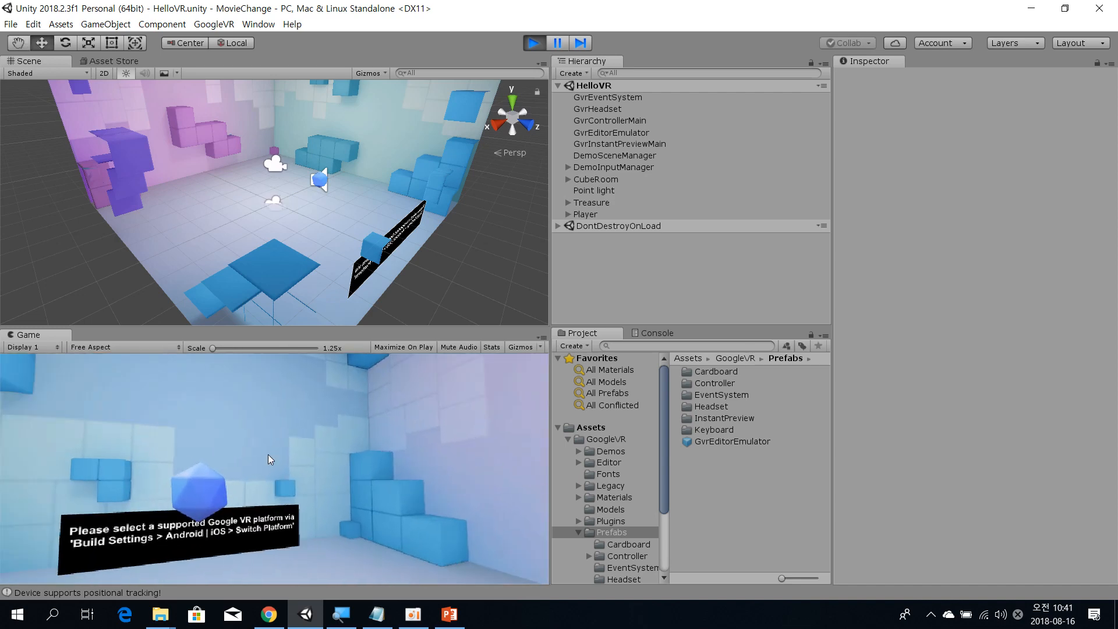
key("alt")
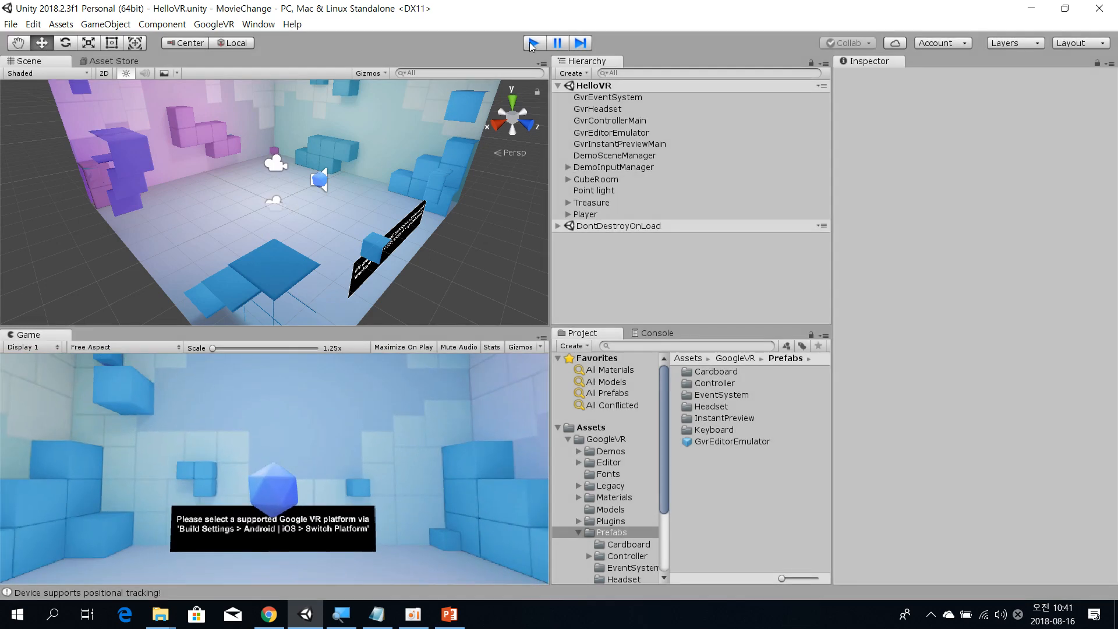
key("ctrl+p")
- Switch the project's build platform to Android in Build Settings
left_click(12, 25)
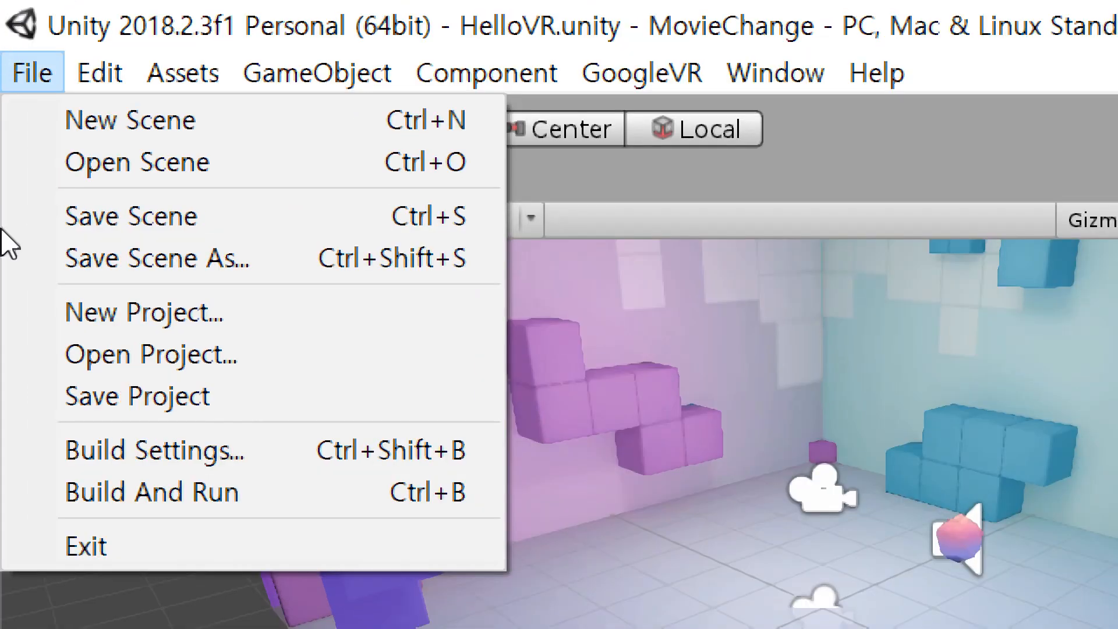
left_click(114, 454)
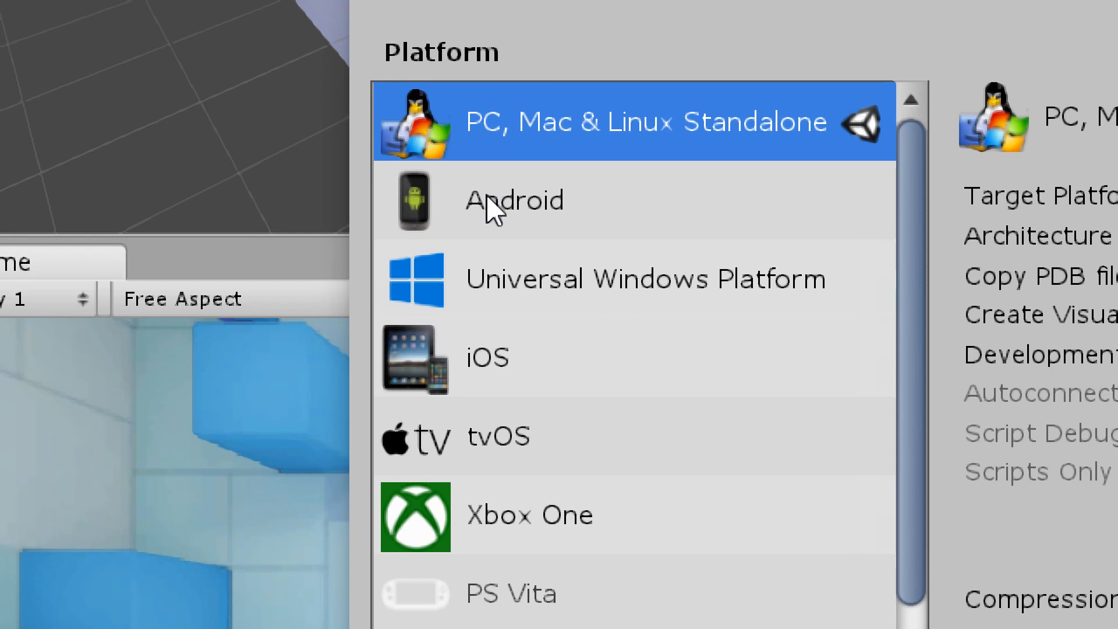
left_click(488, 198)
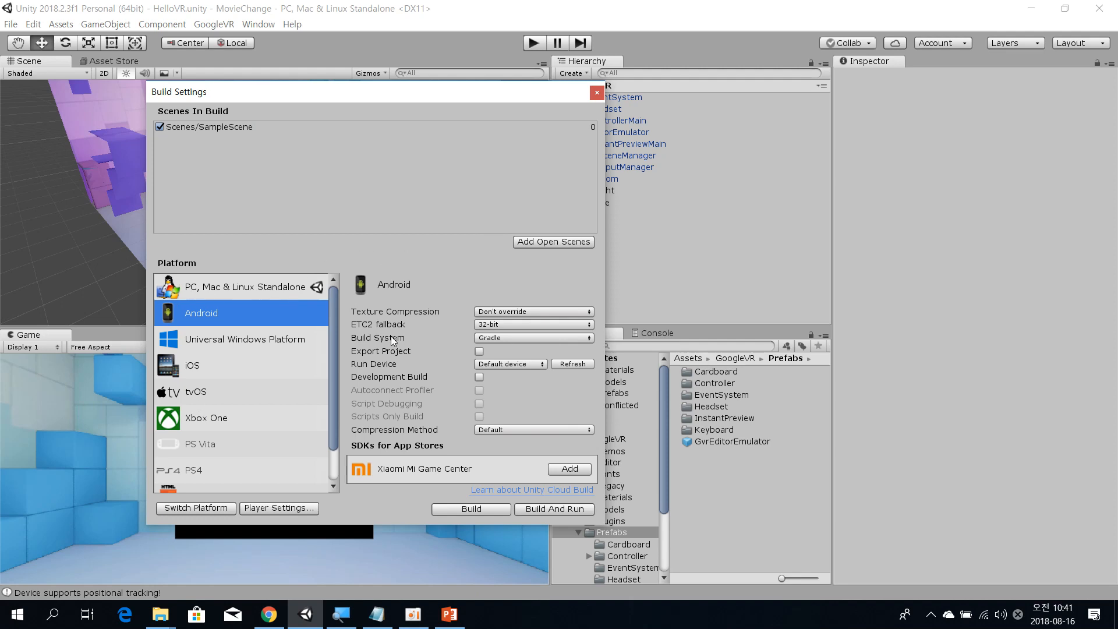
left_click(212, 509)
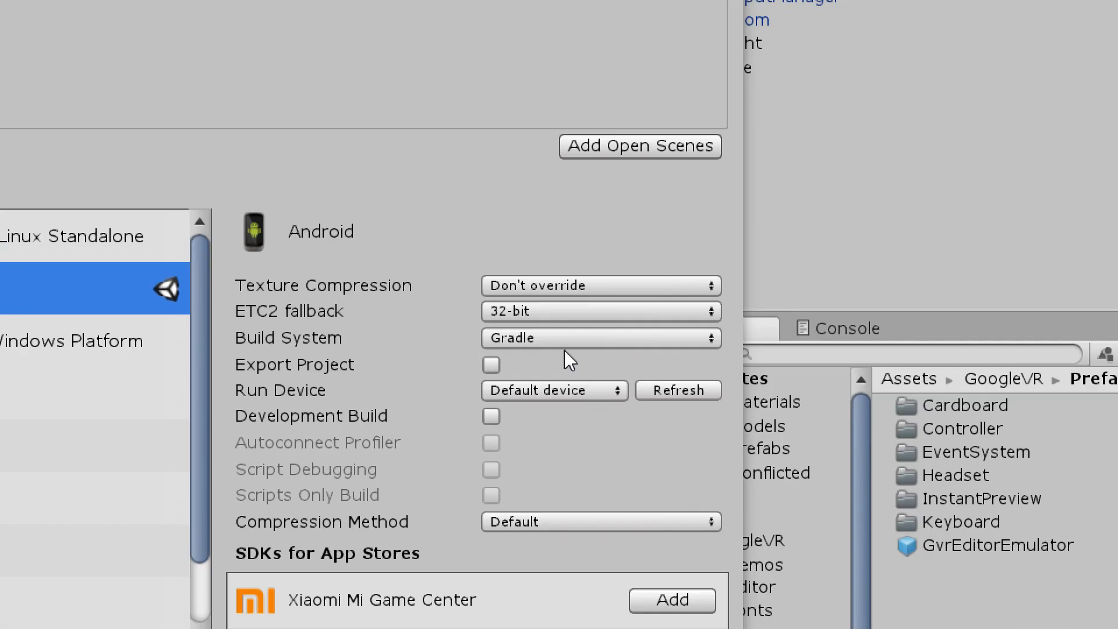
- Set the Android Build System to Internal and close Build Settings
left_click(613, 341)
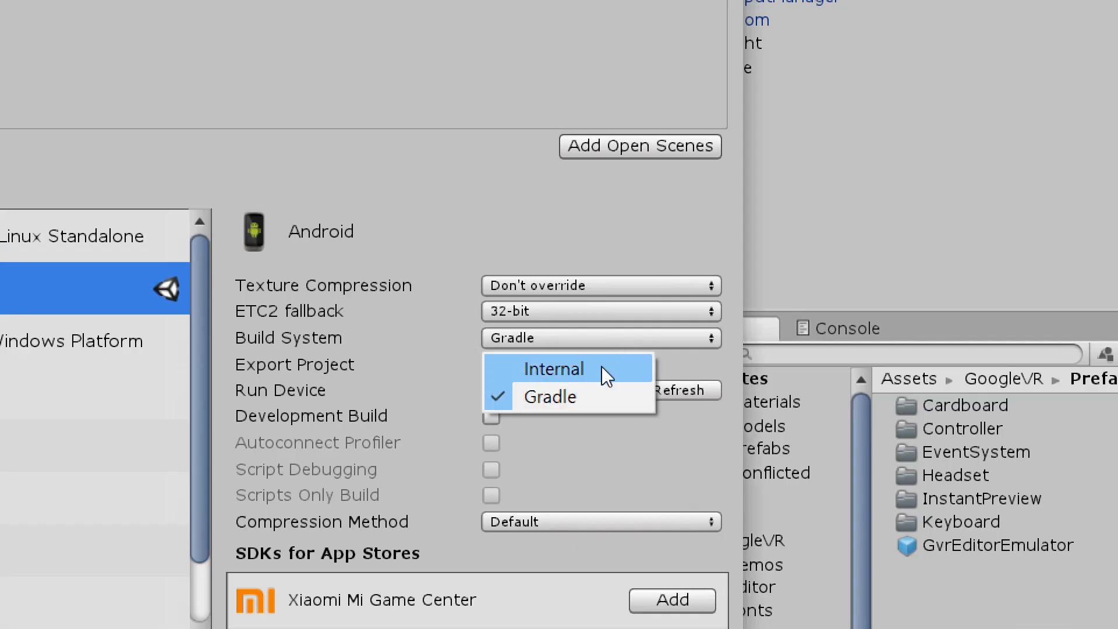
left_click(602, 366)
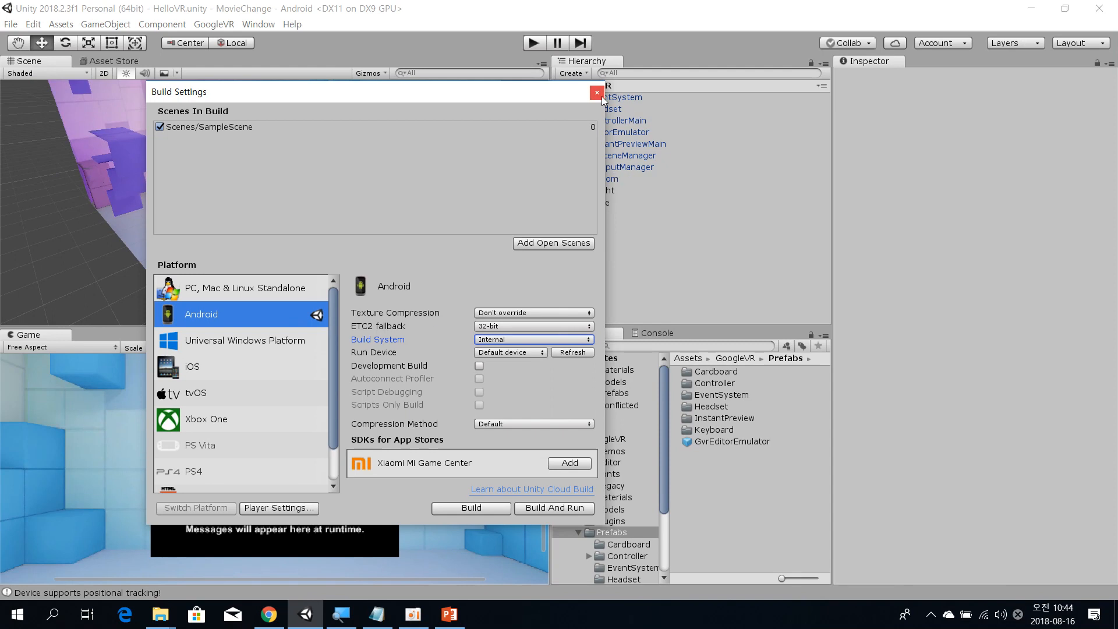
left_click(601, 95)
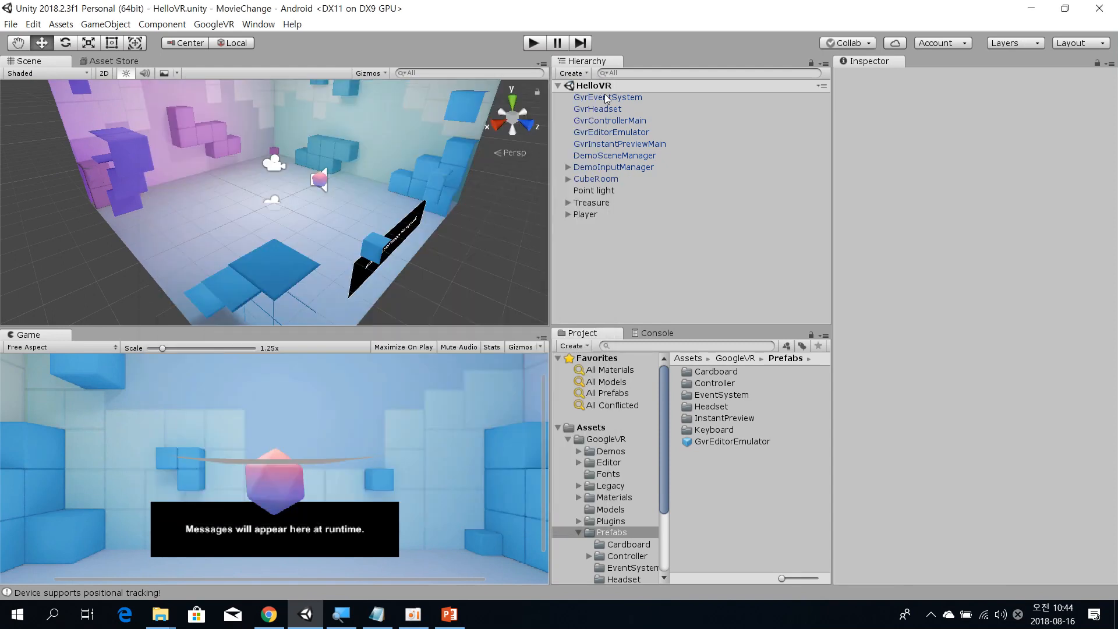
- Test the HelloVR scene in play mode with Android as the active platform, and stop playback
left_click(540, 44)
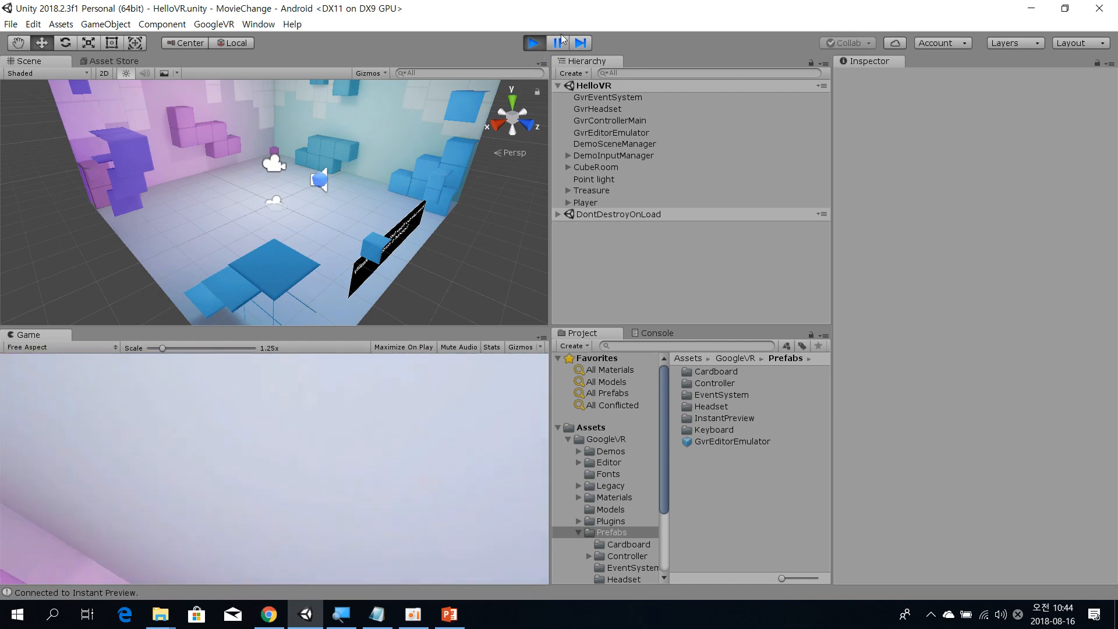
left_click(533, 43)
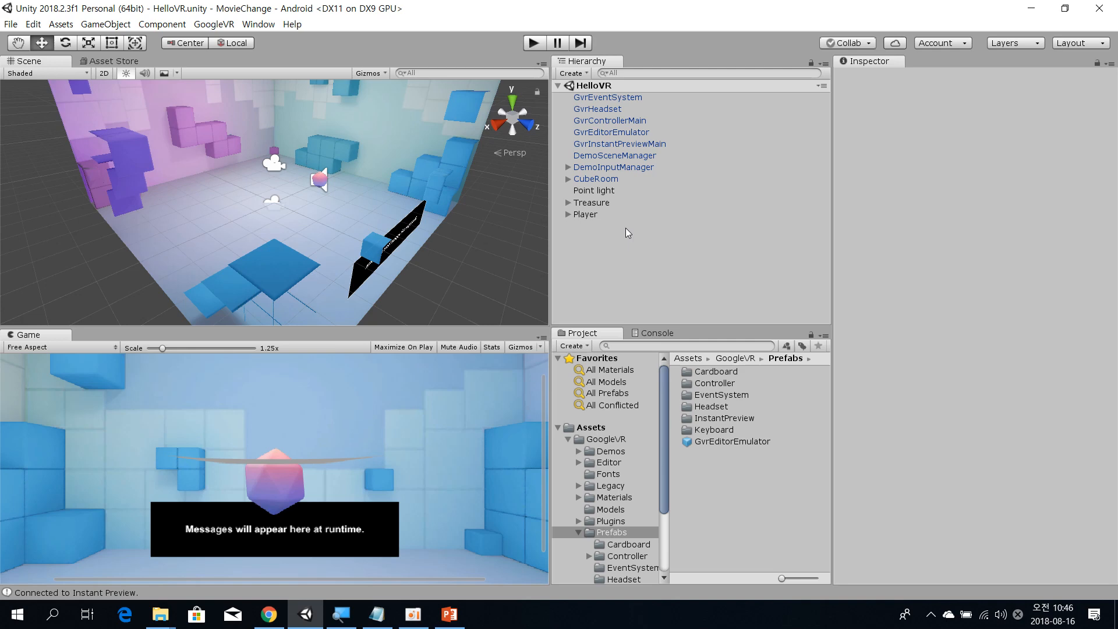
- Review the Android options in Build Settings and close the window
key("ctrl+shift+b")
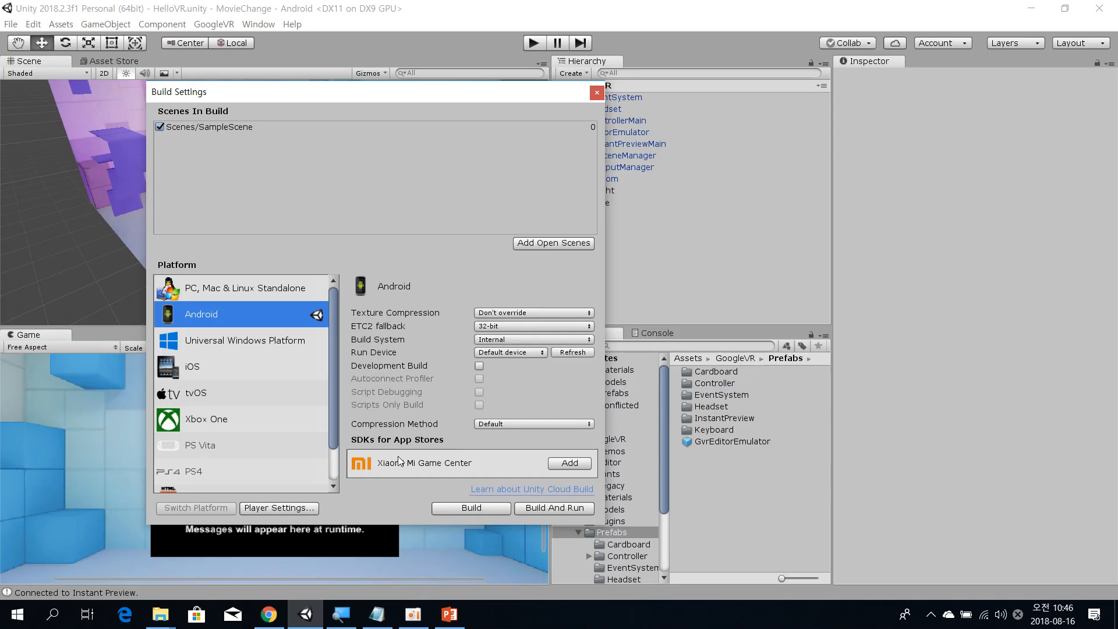
key("Escape")
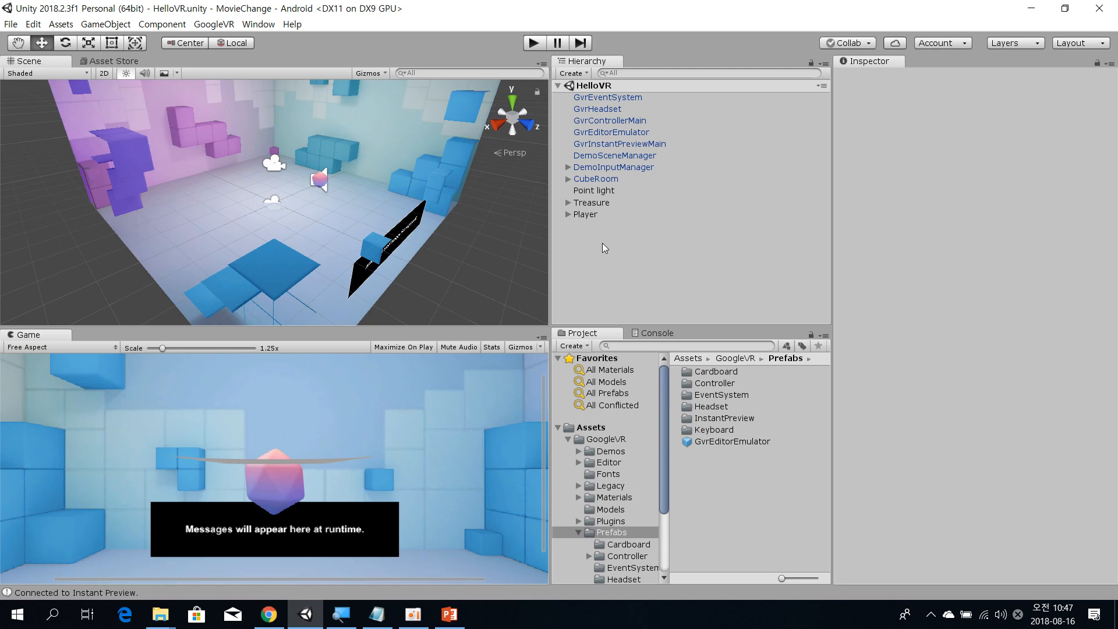
- Create a new scene and add a Plane 3D object to it
key("ctrl+n")
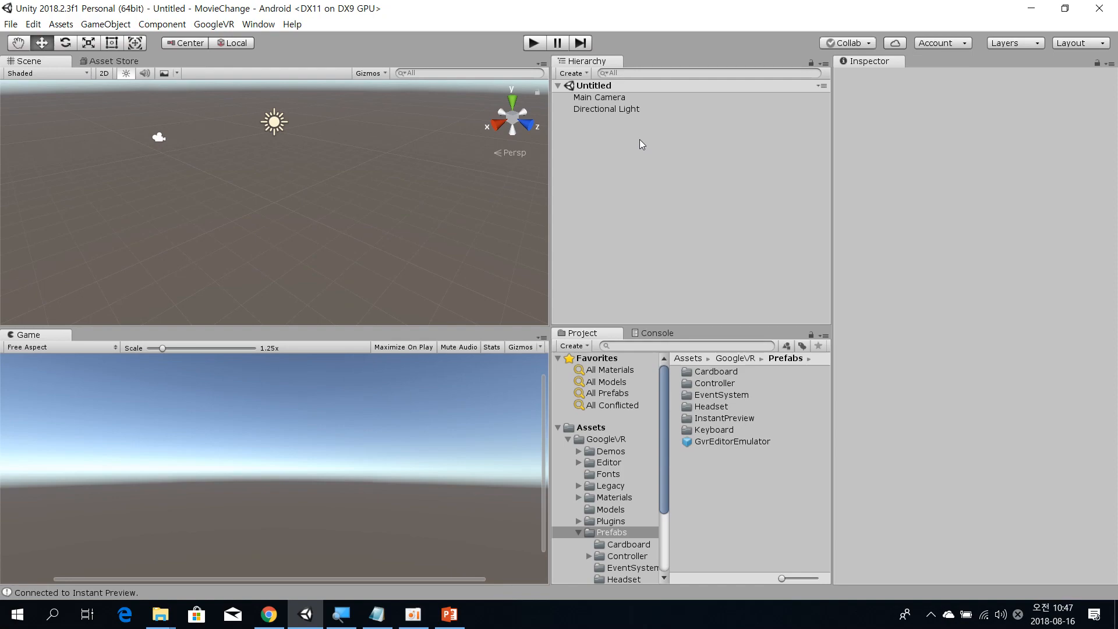
left_click(17, 22)
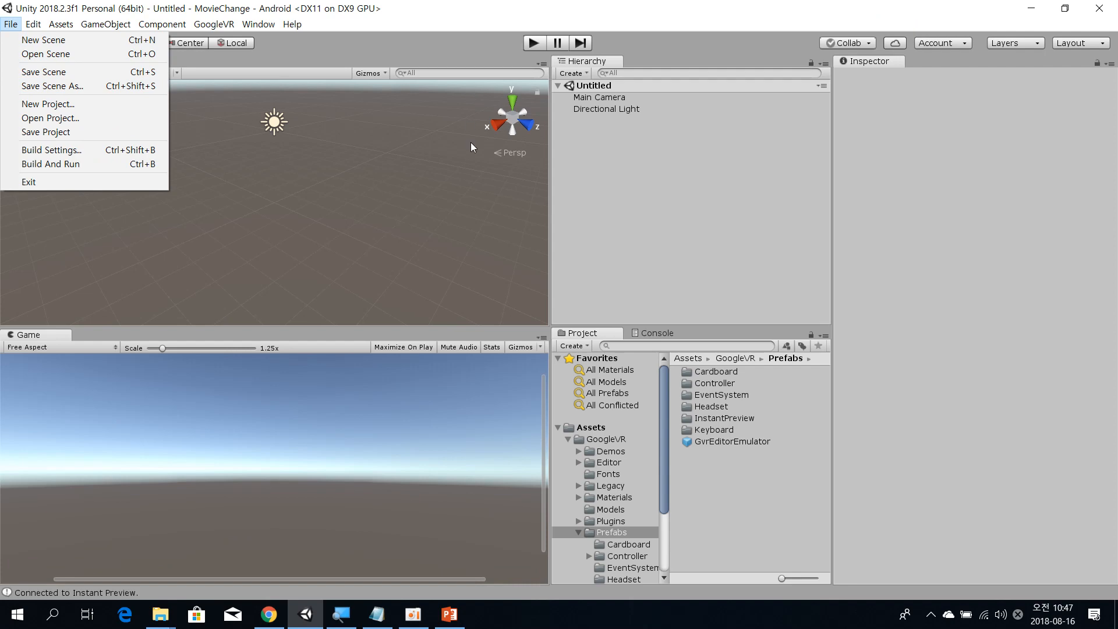
left_click(634, 165)
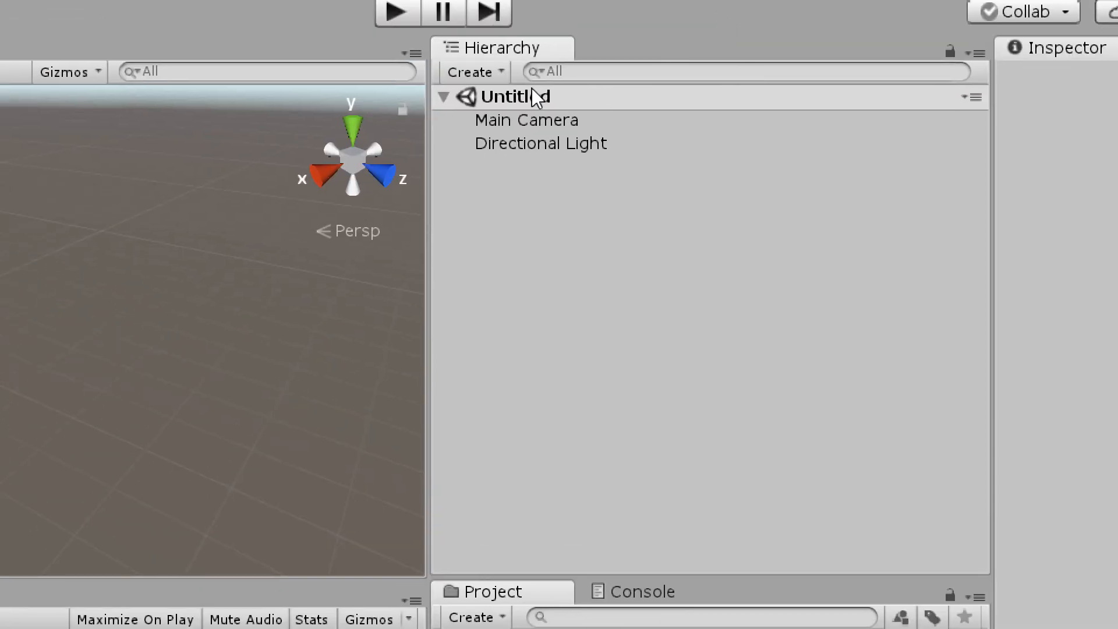
left_click(498, 69)
mouse_move(530, 157)
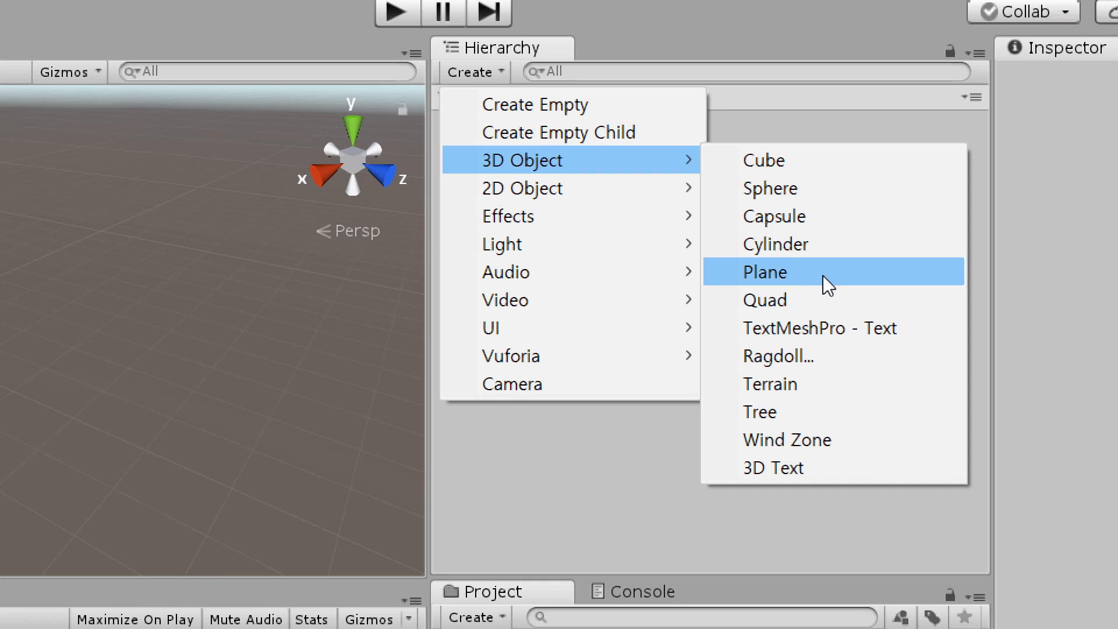
left_click(823, 275)
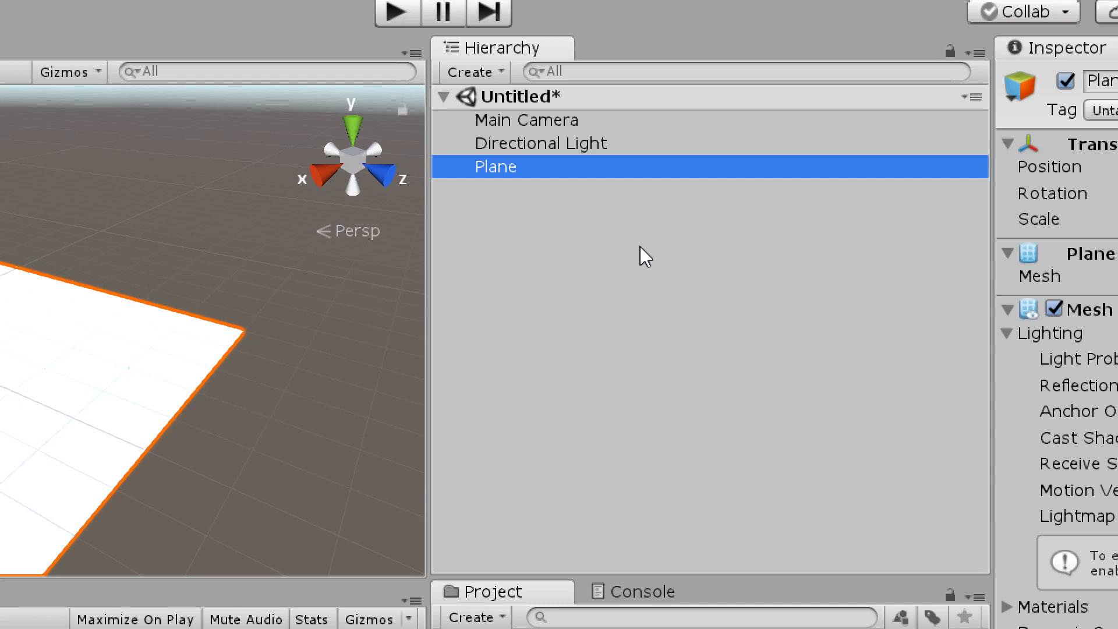
- Save the new scene as MVoxel in the project's Assets folder
key("ctrl+s")
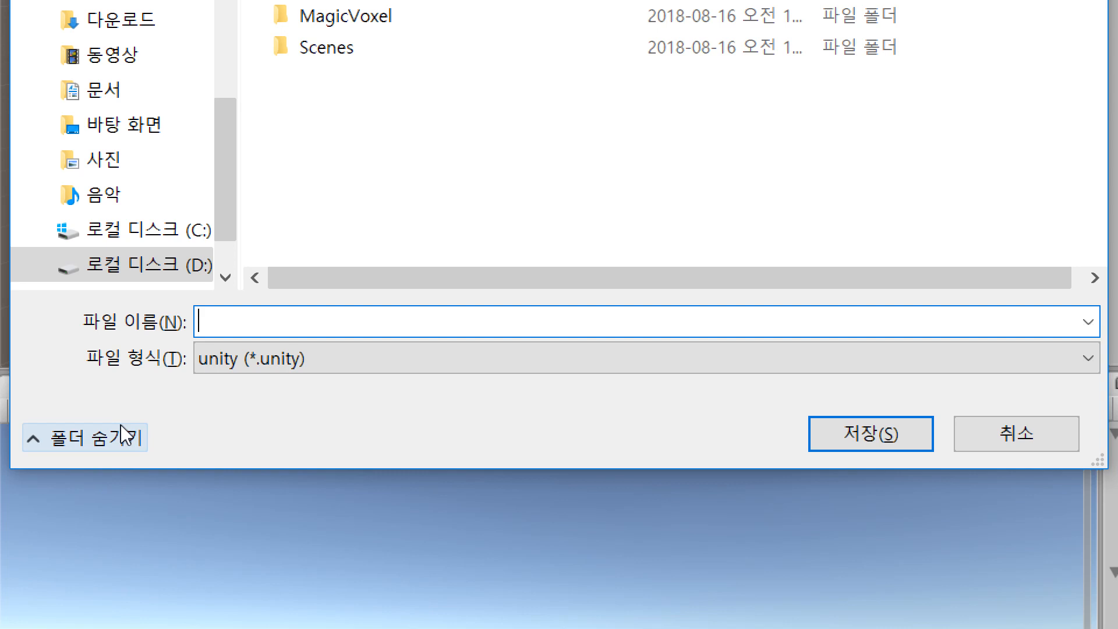
type("Voxel")
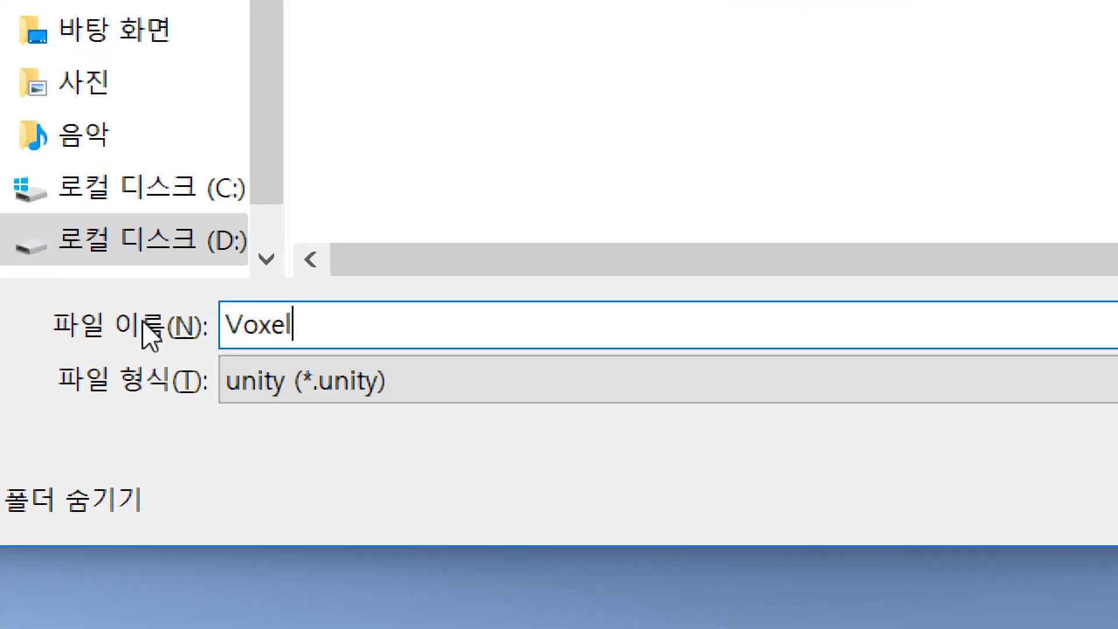
left_click(227, 324)
type("M")
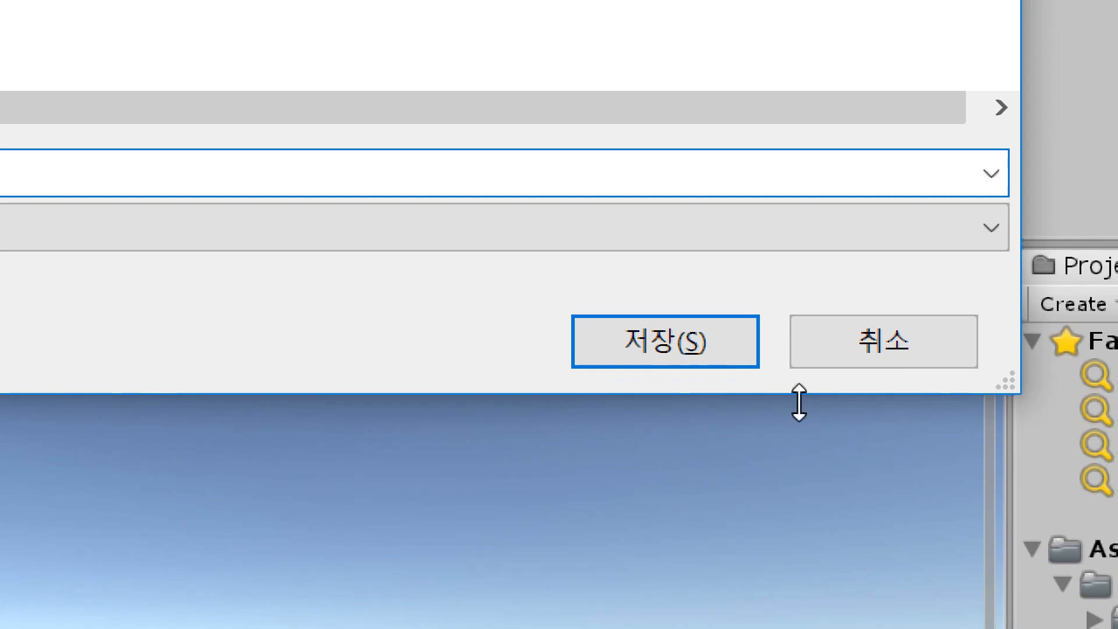
left_click(720, 360)
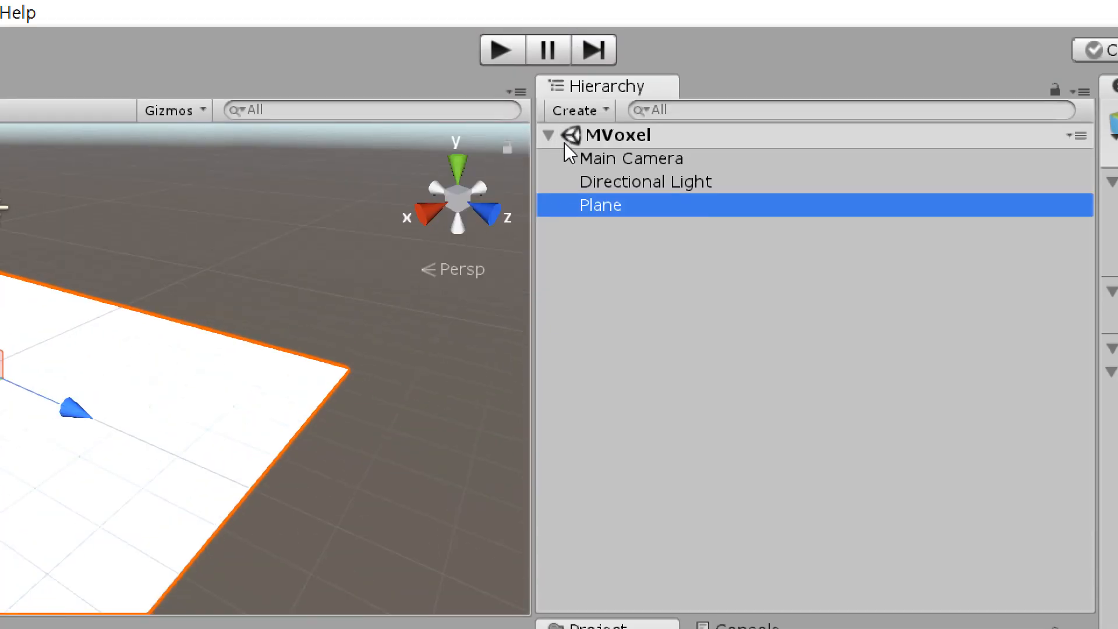
left_click(582, 158)
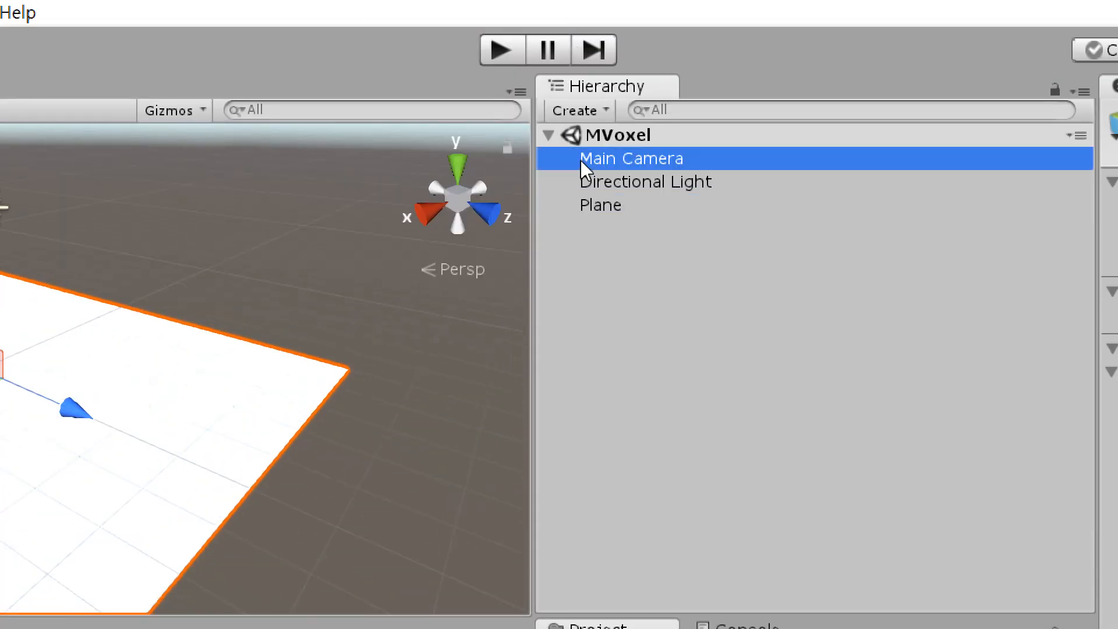
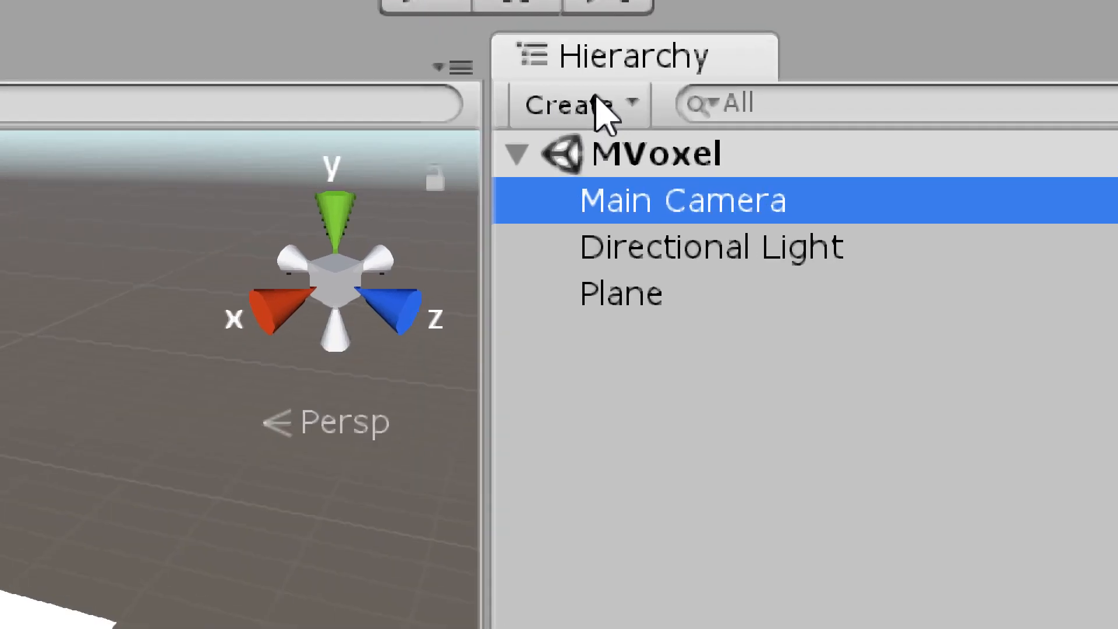
left_click(599, 108)
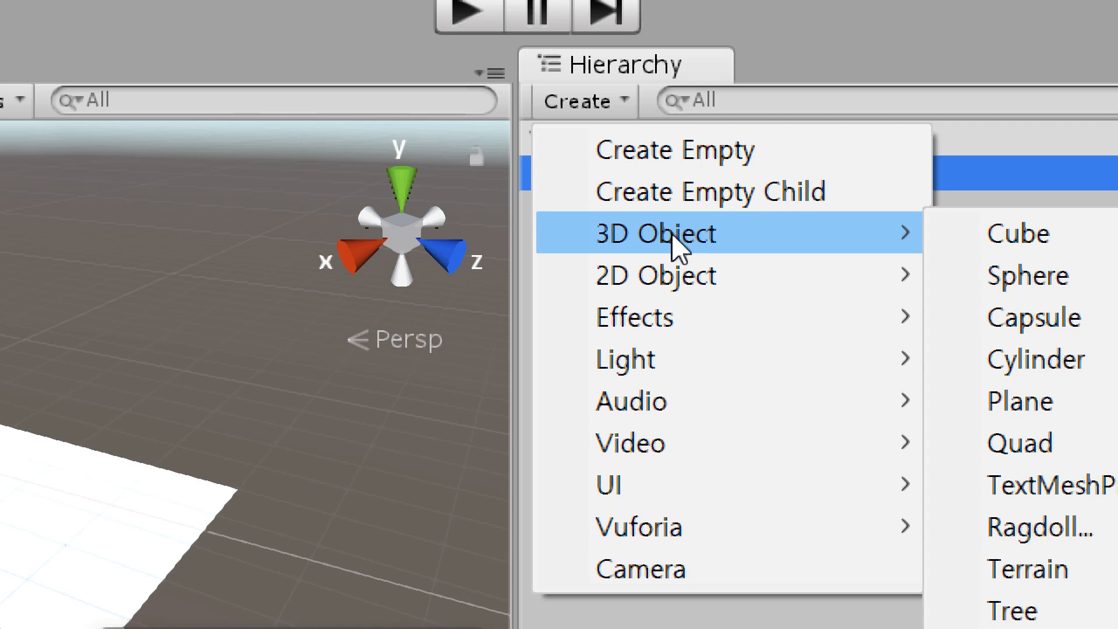
left_click(666, 141)
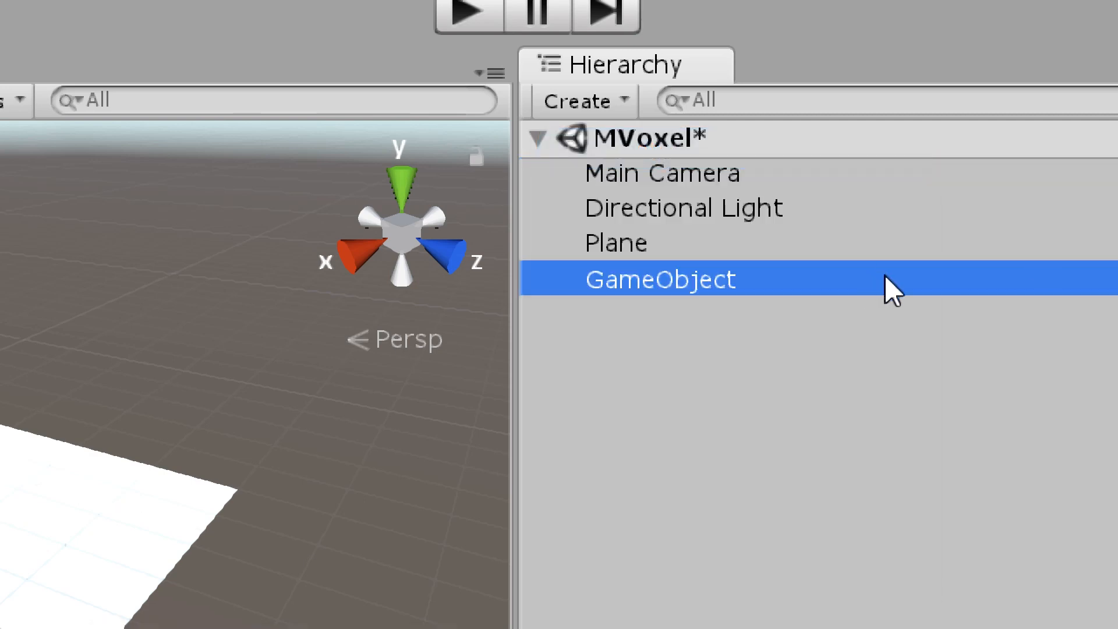
key("ctrl+z")
key("ctrl+z")
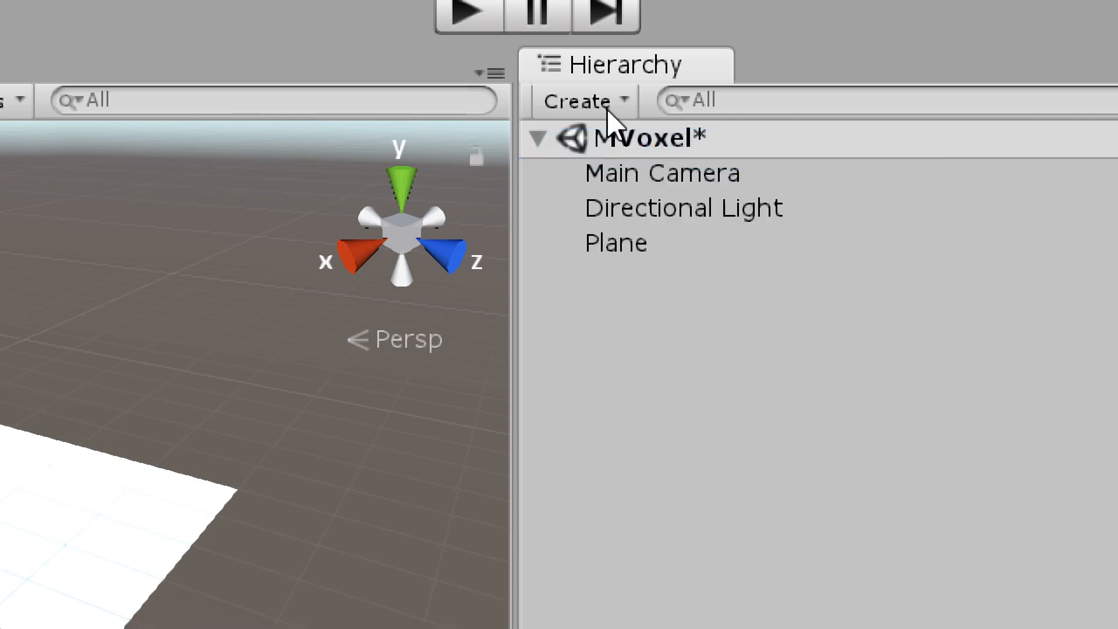
- Add a Capsule 3D object to the scene and make the Main Camera its child
left_click(592, 101)
mouse_move(644, 238)
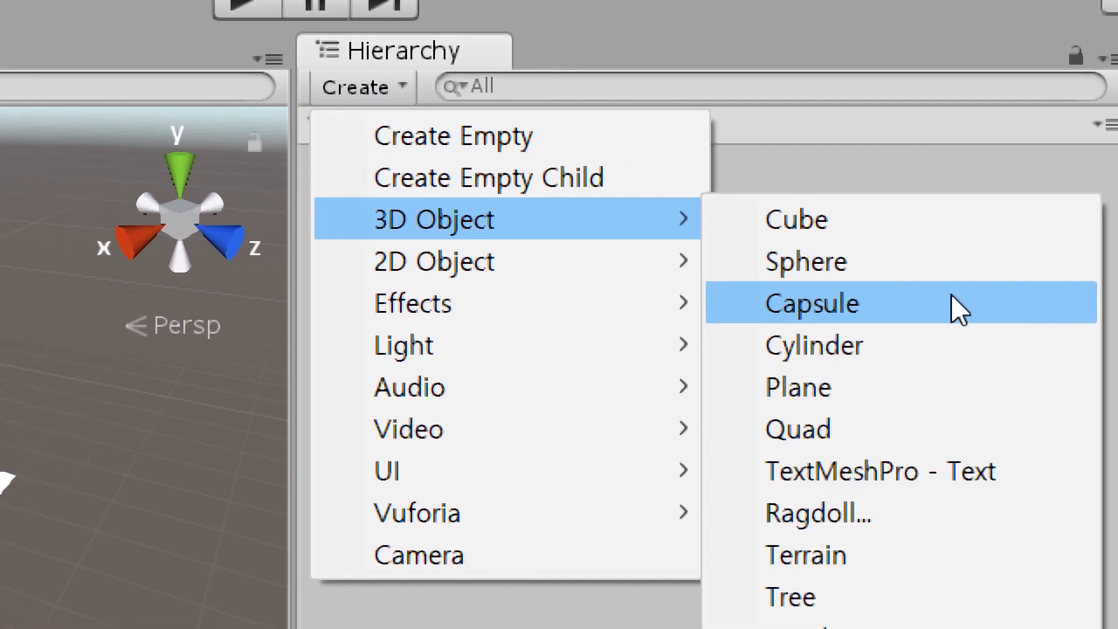
left_click(957, 307)
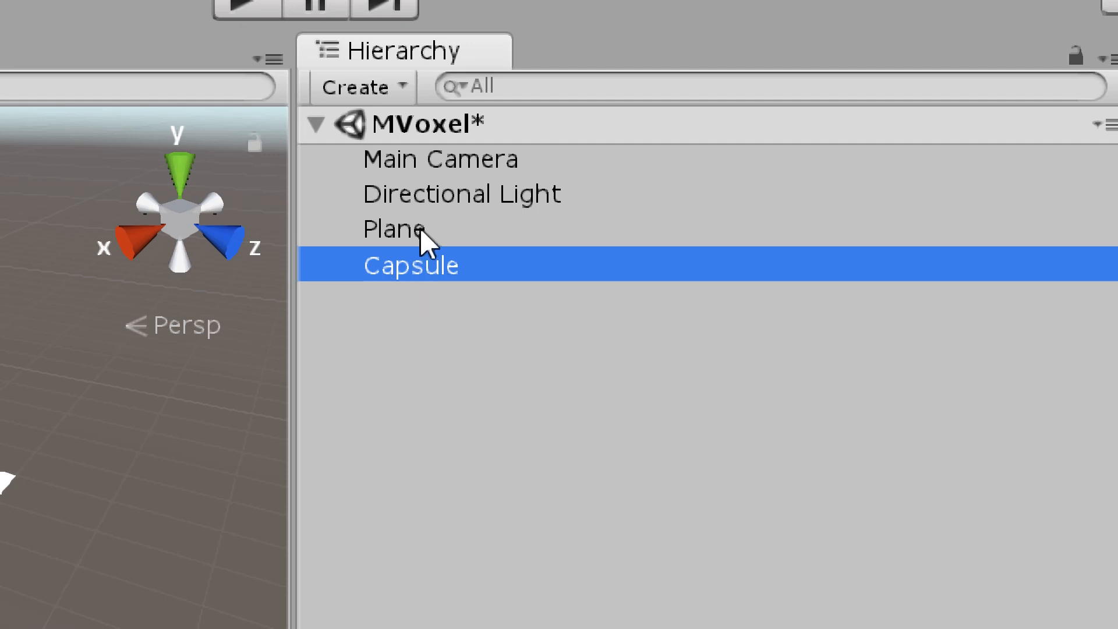
left_click_drag(431, 156, 439, 260)
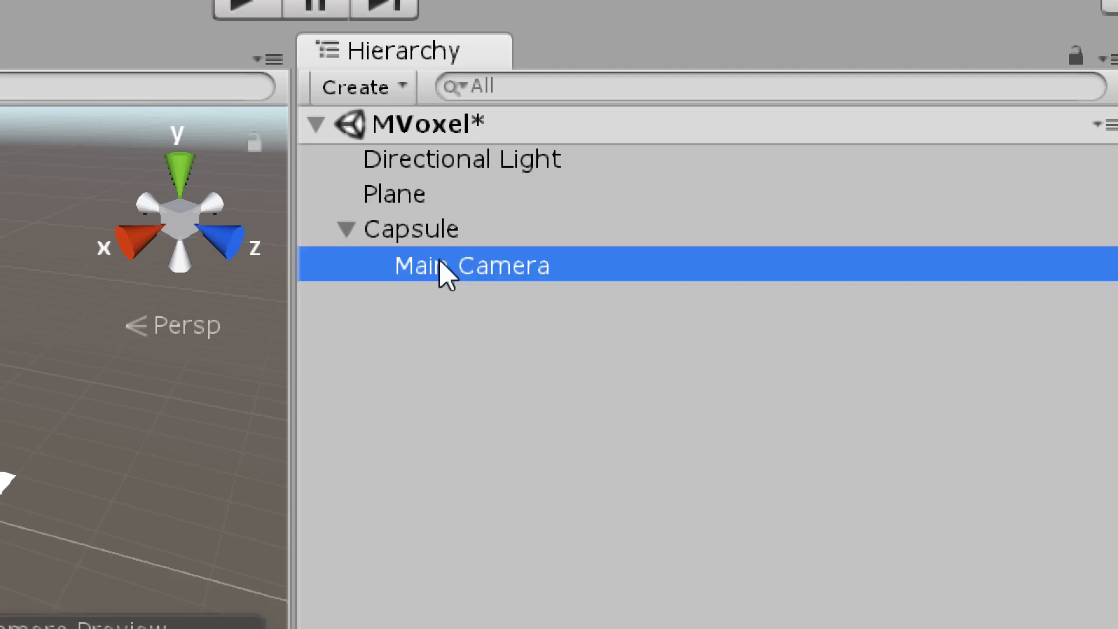
- Raise the capsule above the plane to a Y position of about 3.53
left_click(431, 236)
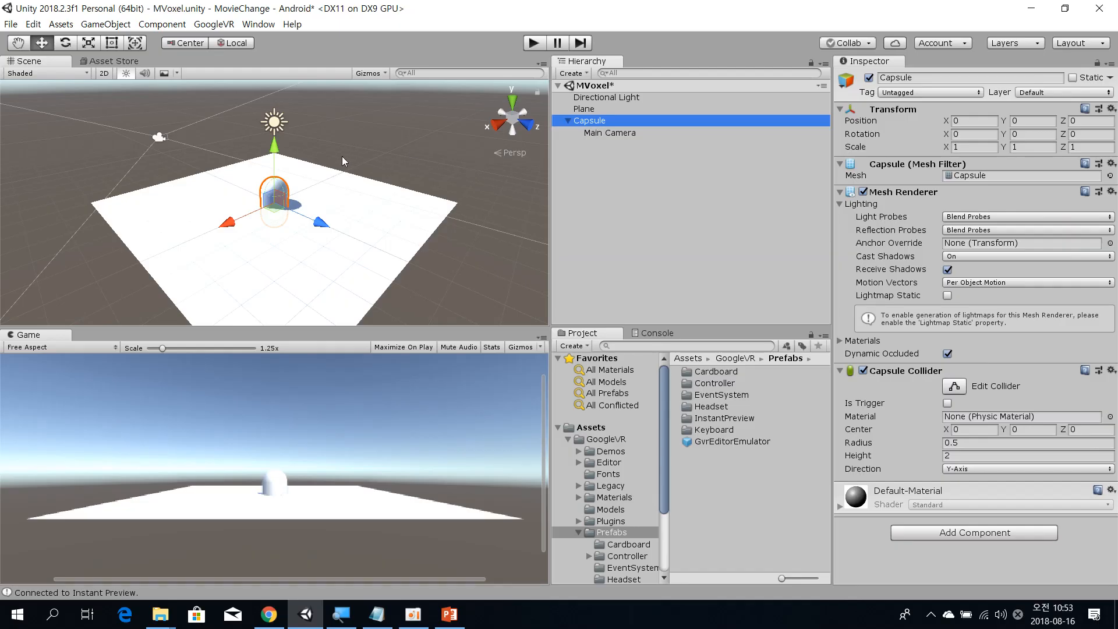
left_click_drag(274, 148, 271, 72)
left_click_drag(218, 144, 369, 160, "alt")
scroll(371, 158, "up", 7)
right_click_drag(370, 158, 382, 123)
key("e")
key("s")
key("a")
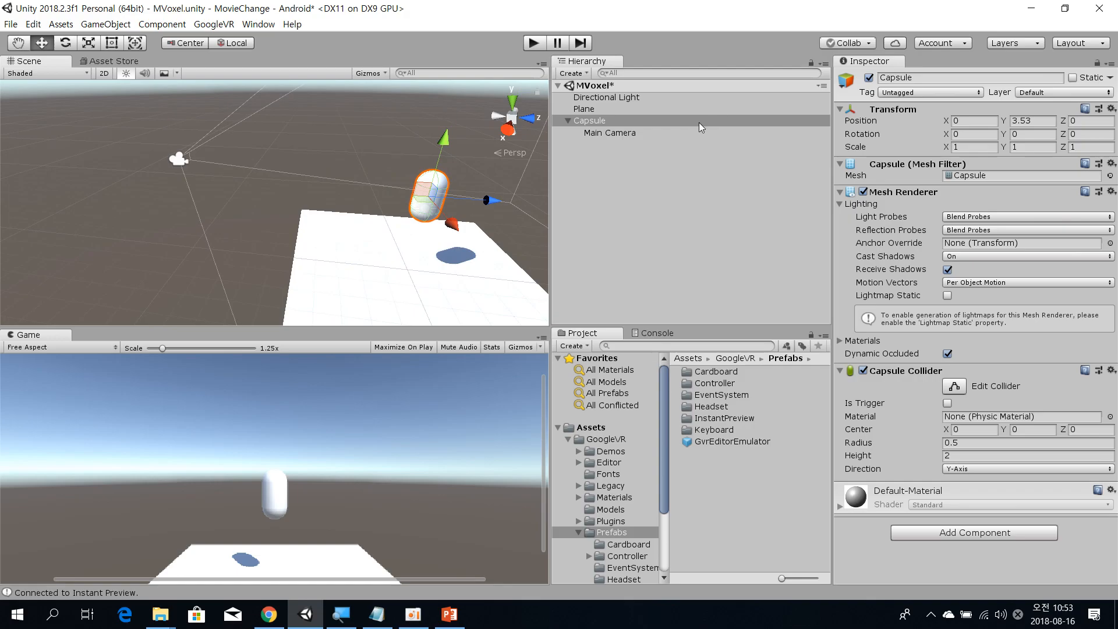
- Reset the Main Camera's Transform so it sits at the capsule's origin
left_click(679, 132)
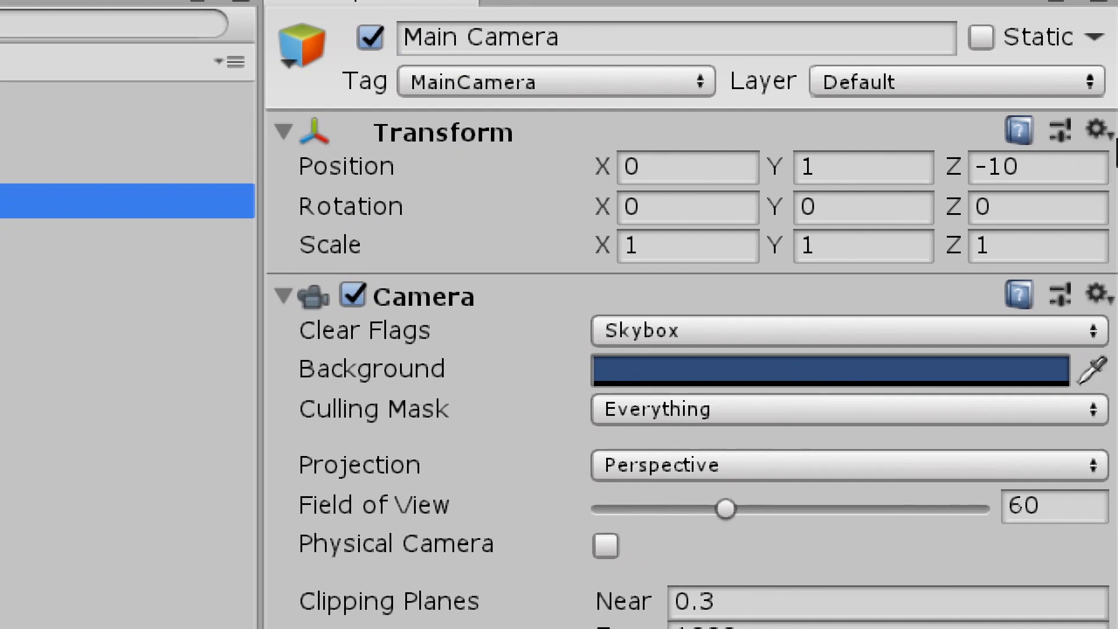
left_click(1097, 130)
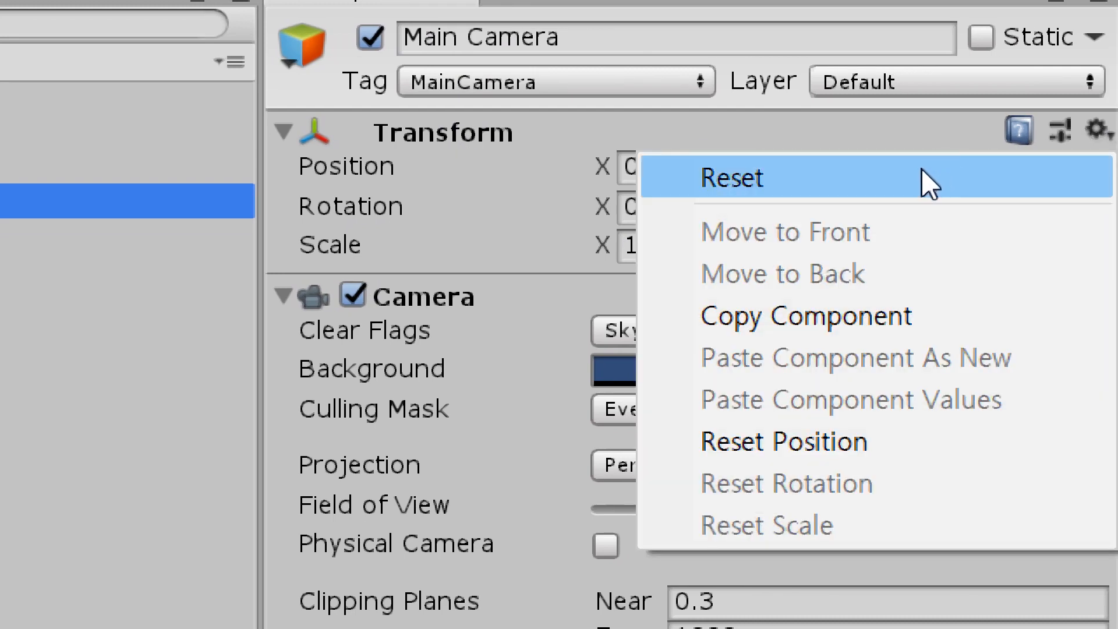
left_click(917, 175)
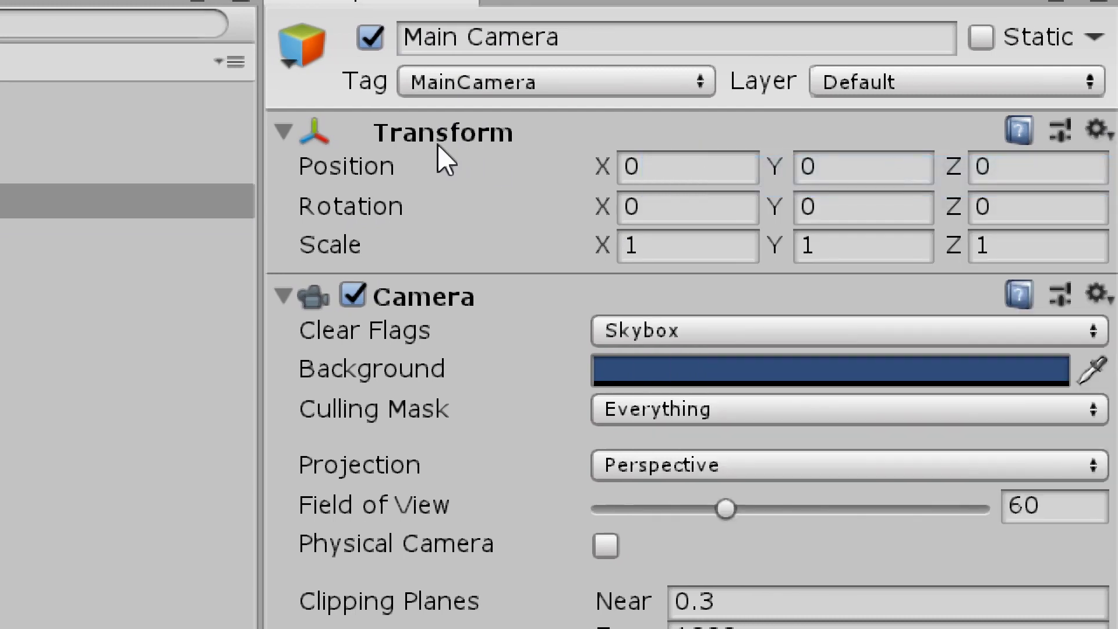
right_click(425, 135)
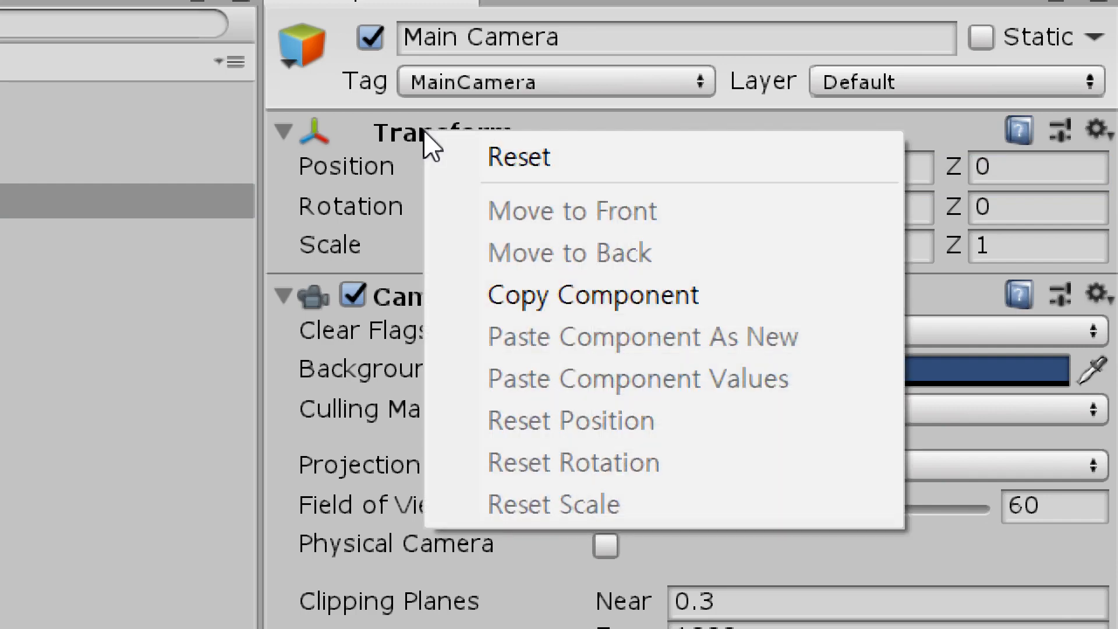
left_click(508, 158)
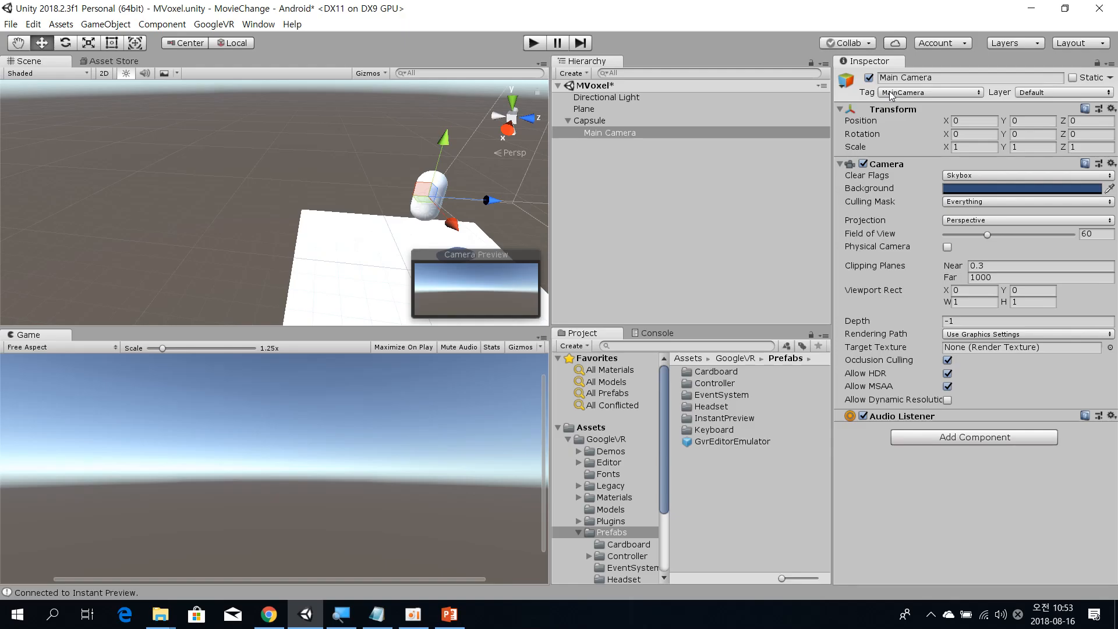
- Raise the Main Camera to the capsule's head at a local Y position of about 0.91, and save the scene
left_click_drag(411, 225, 325, 217, "alt")
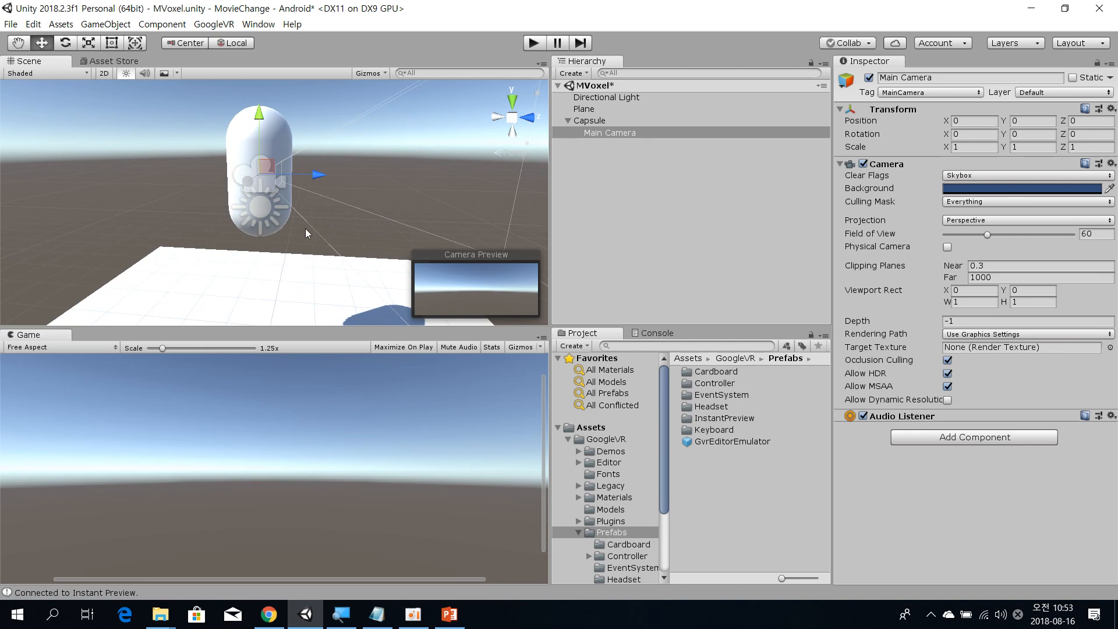
left_click_drag(262, 116, 265, 61)
left_click_drag(264, 153, 220, 200, "alt")
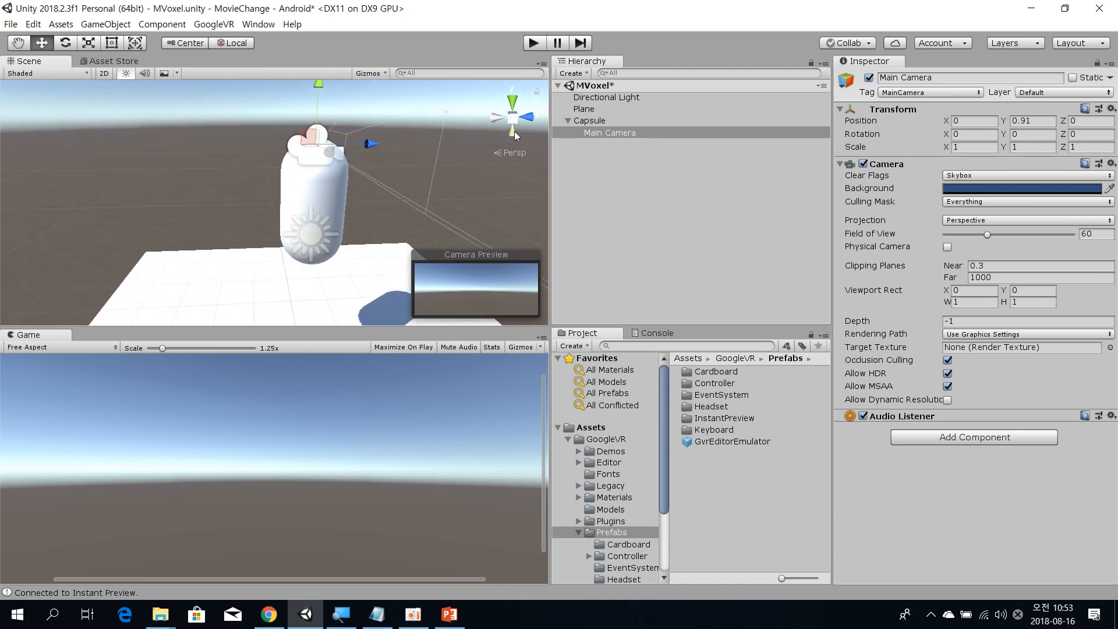
key("ctrl+s")
left_click_drag(326, 152, 256, 173, "alt")
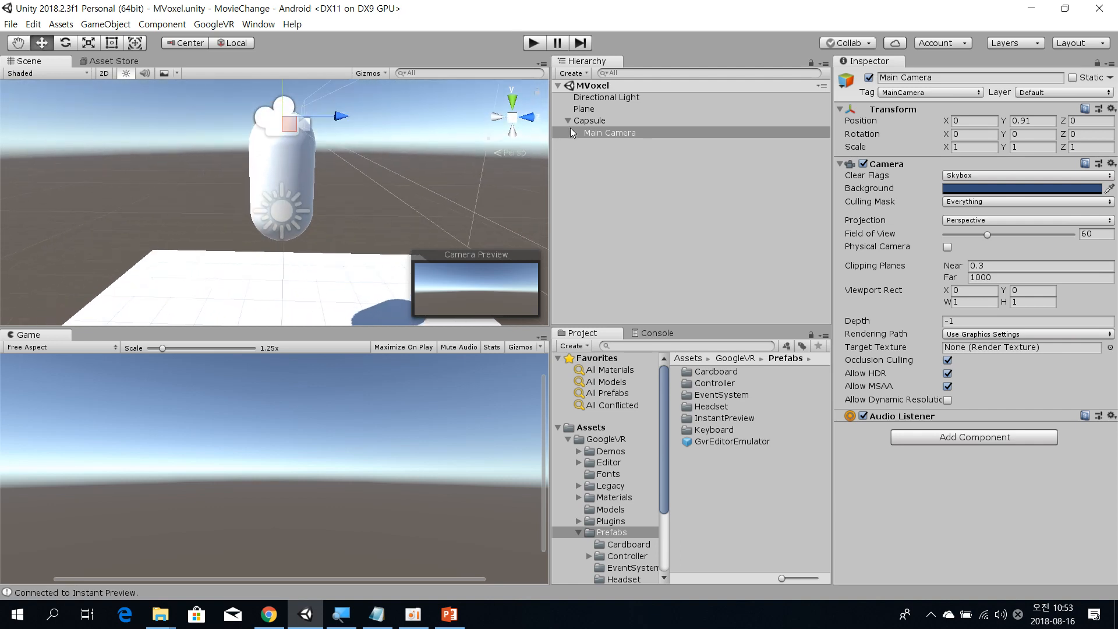
- Disable the Capsule Collider component on the capsule
left_click(590, 121)
left_click_drag(417, 155, 352, 161, "alt")
key("w")
right_click_drag(352, 160, 352, 162)
key("e")
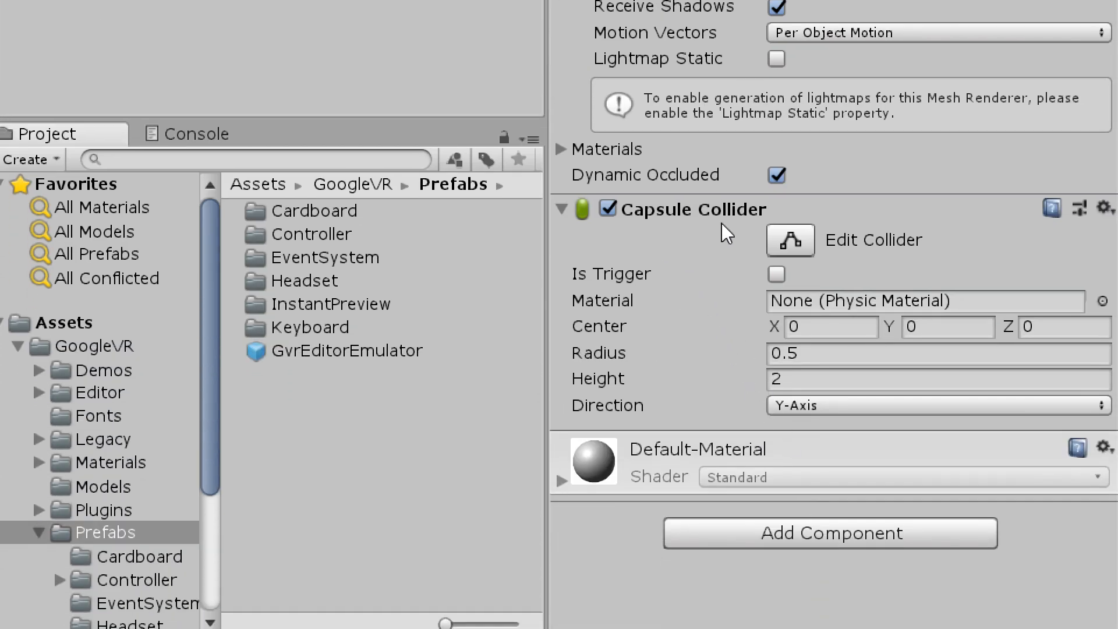
left_click(608, 209)
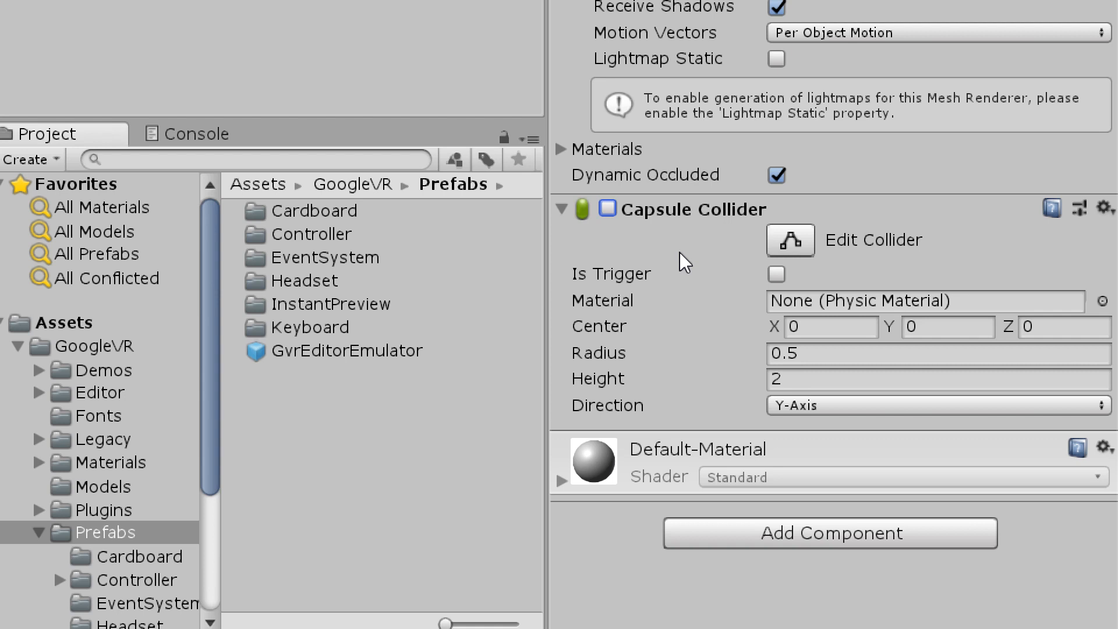
left_click(680, 252)
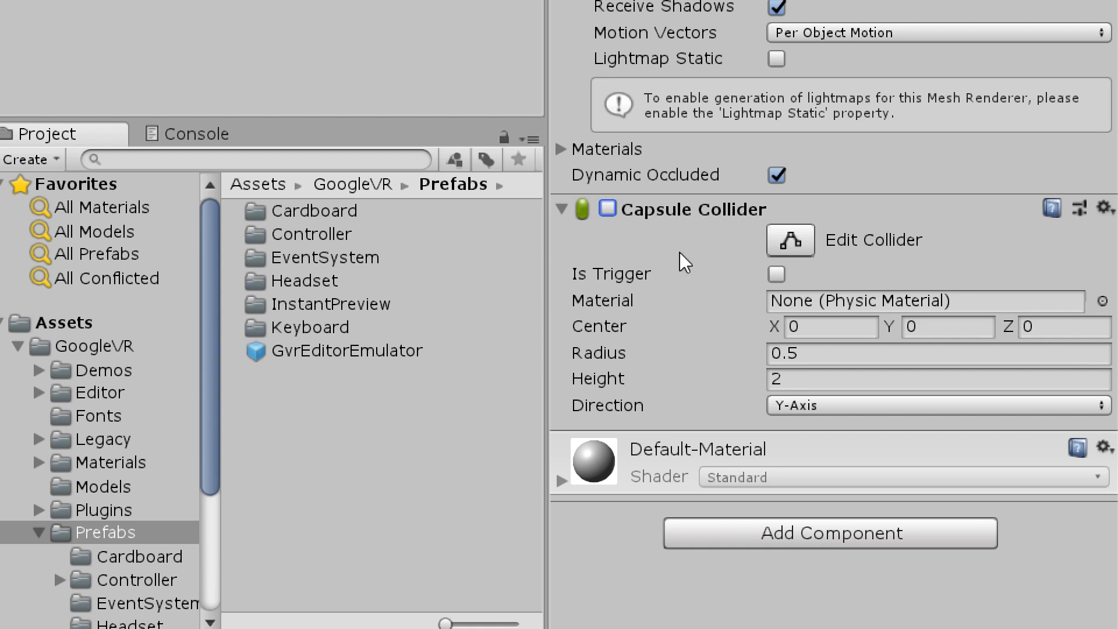